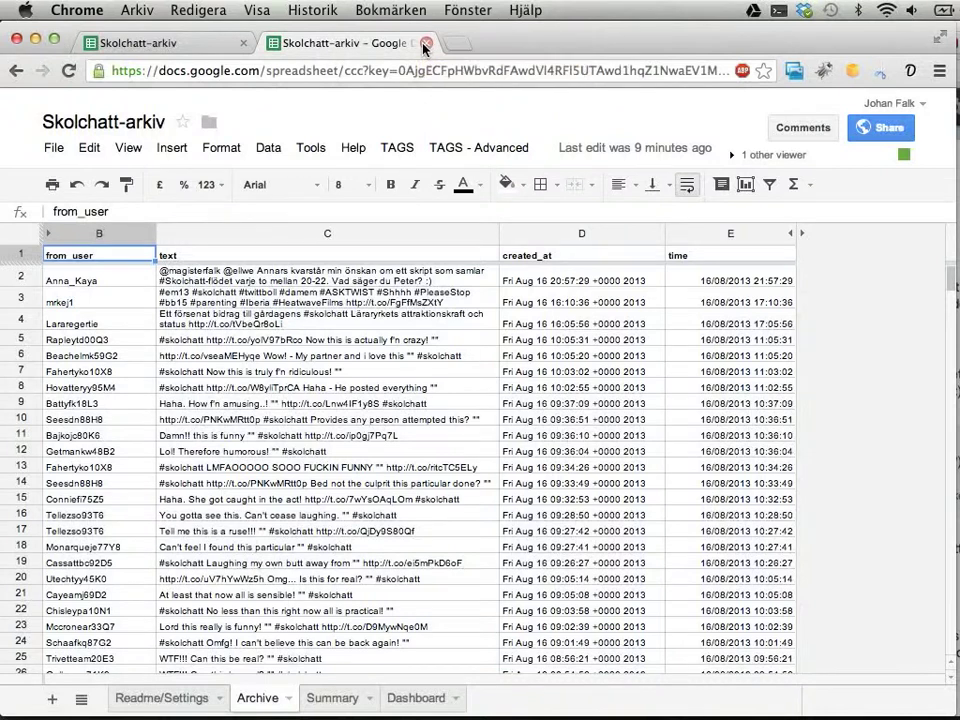
Close the duplicate Skolchatt-arkiv tab, review the TAGS v5.0 readme settings, and return to Archive
click(425, 44)
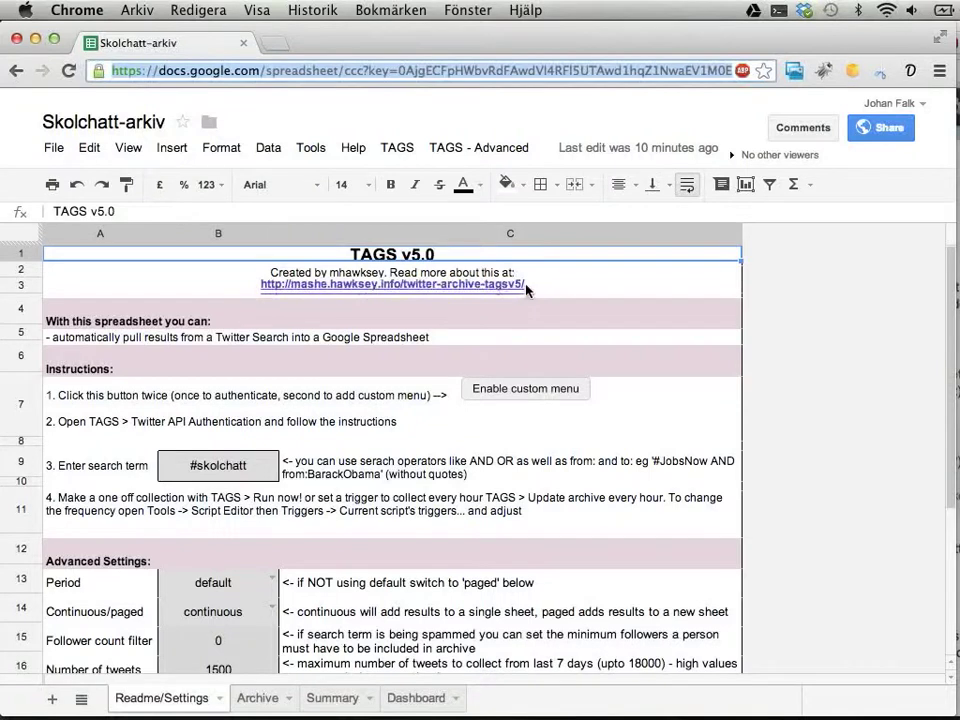
click(499, 291)
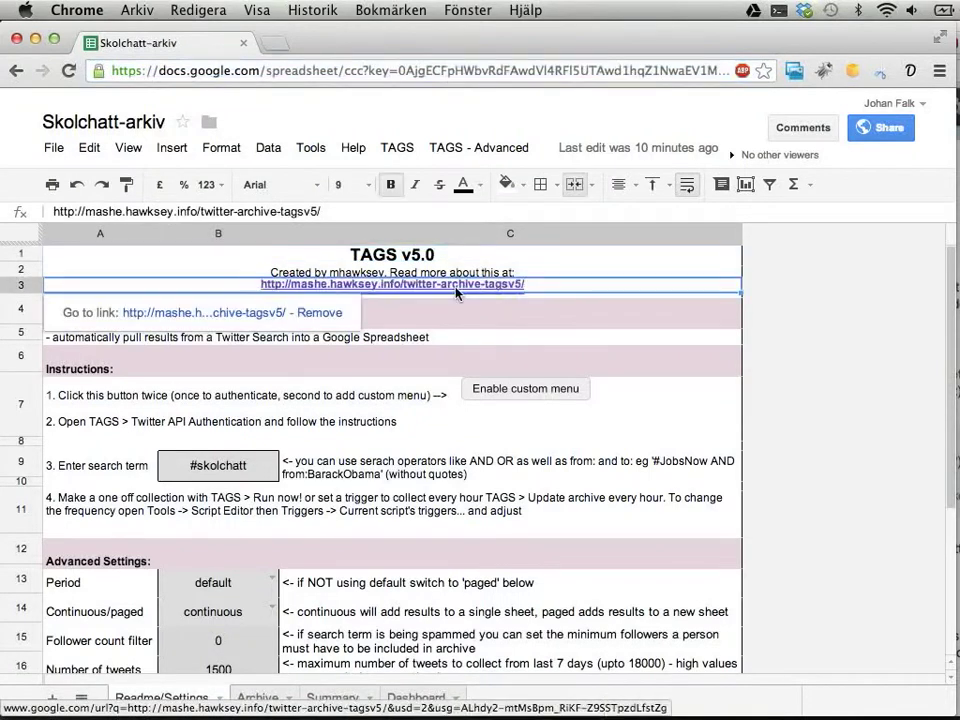
click(652, 311)
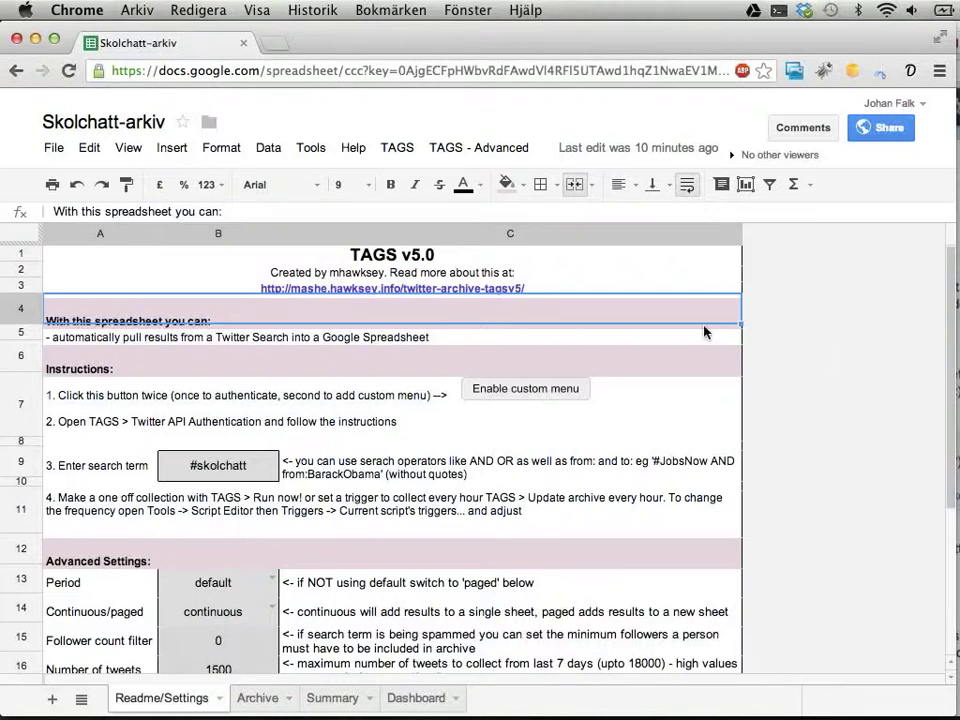
click(258, 699)
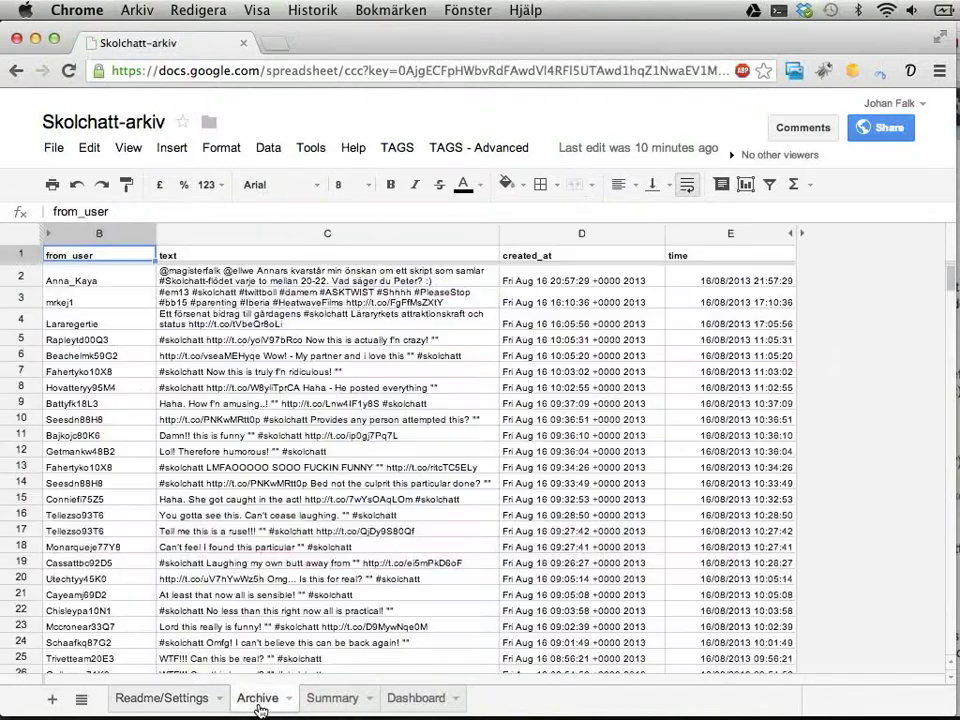
Check the oldest Archive tweet in row 3798, its sender and its 13 June 2013 date
scroll(475, 418, down, 20)
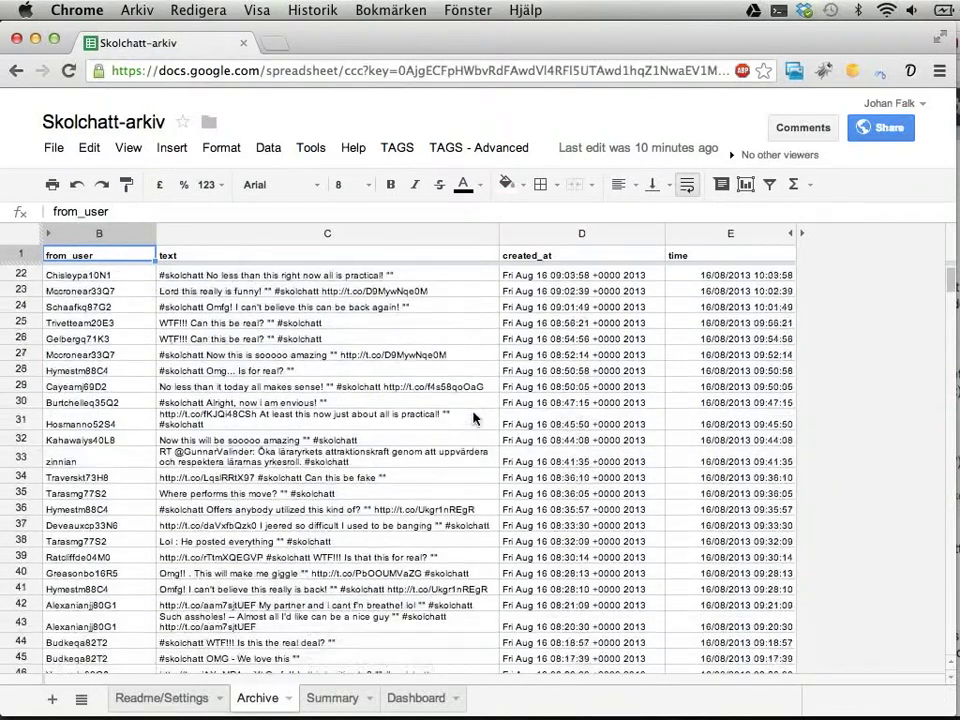
scroll(475, 418, down, 20)
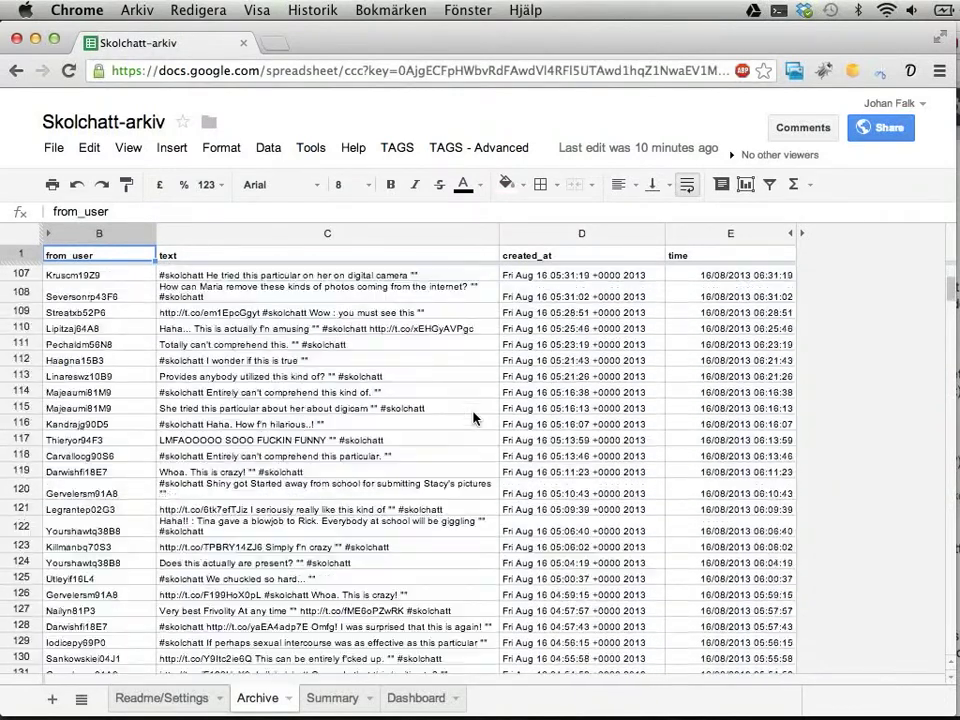
click(435, 438)
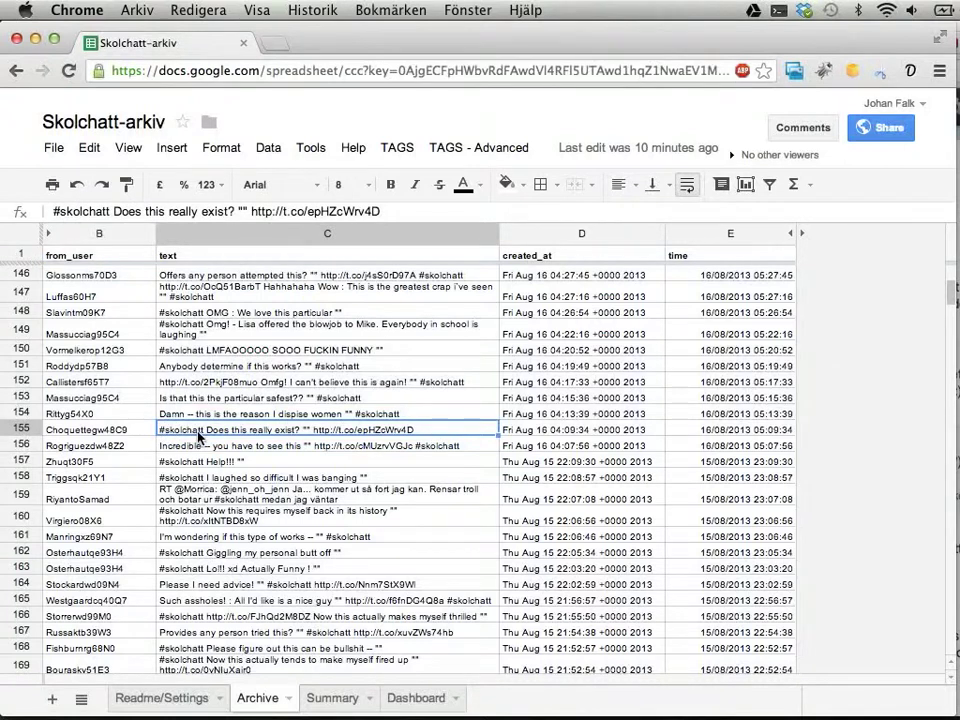
key(super+Down)
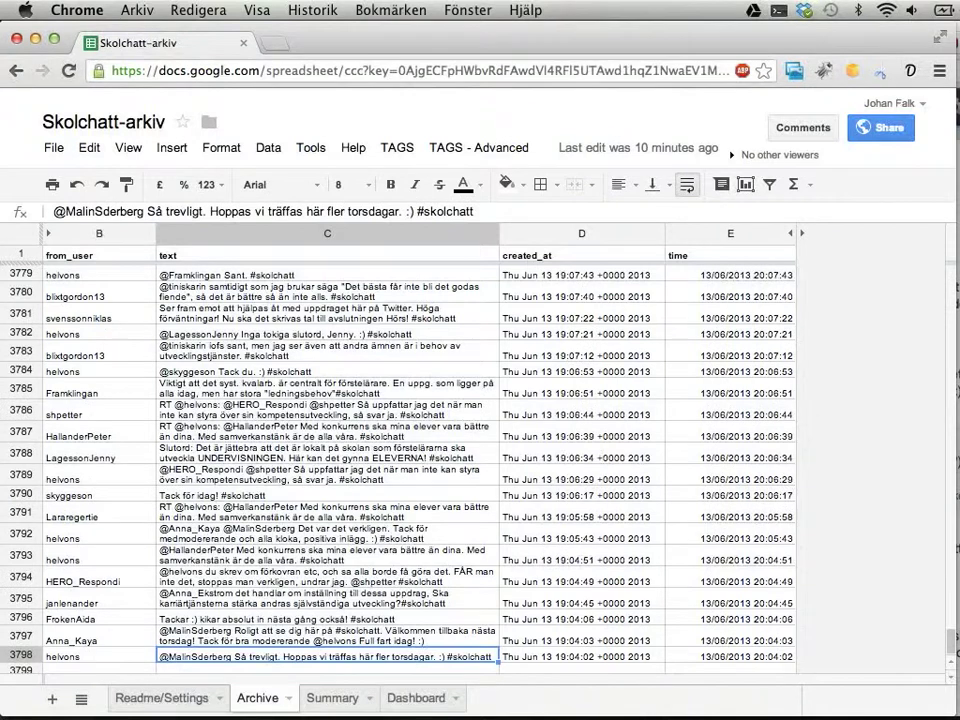
click(98, 640)
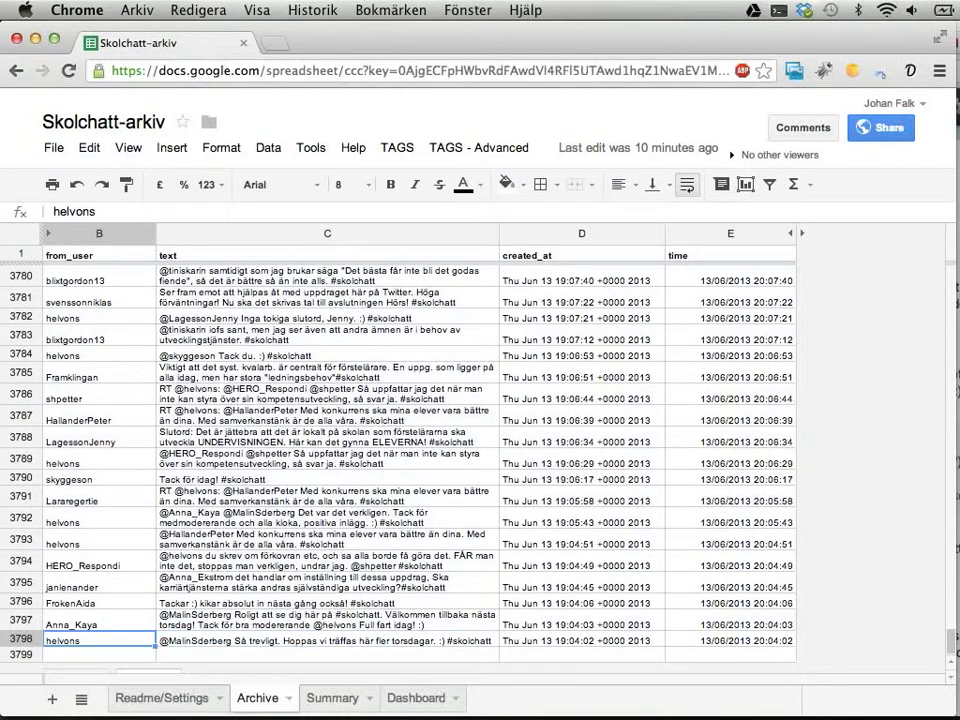
click(582, 640)
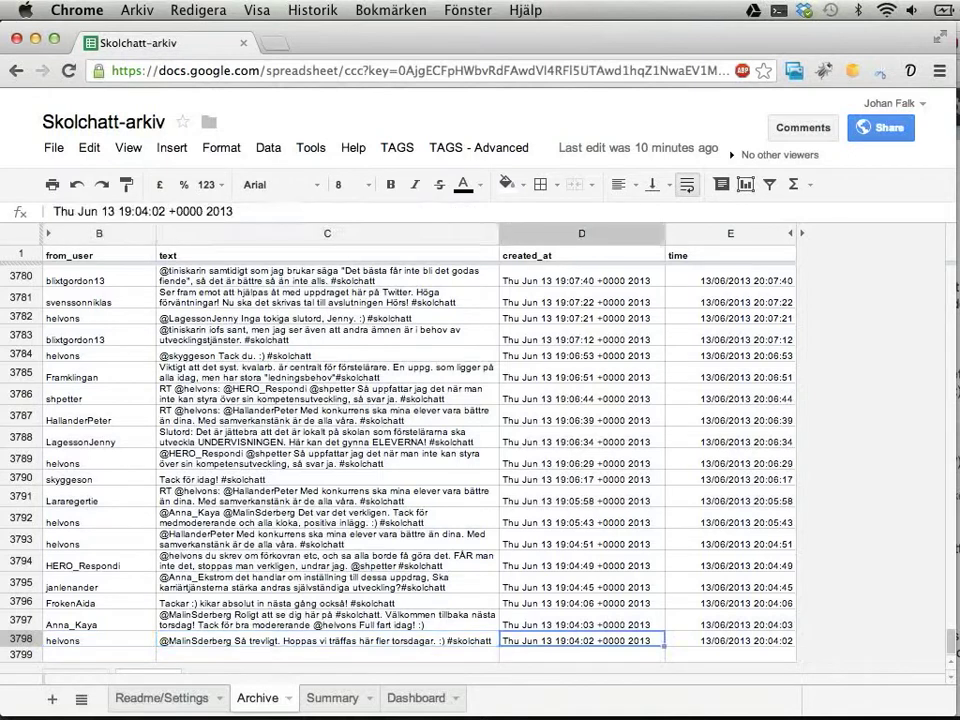
Jump between the newest and oldest tweets again, then switch to the Fraise editor
key(super+Up)
key(Down)
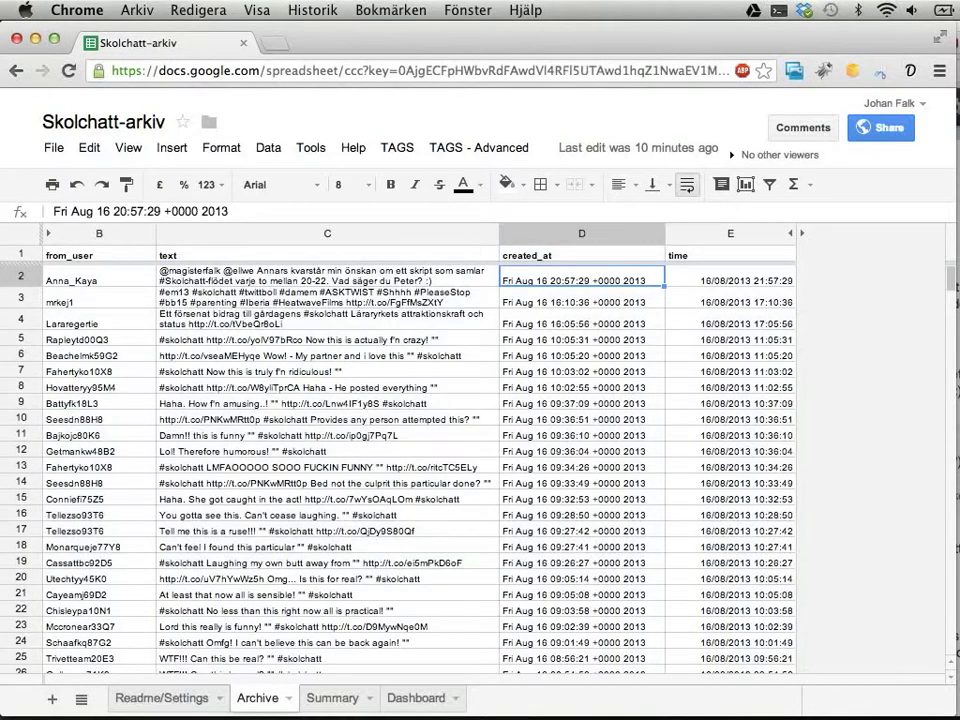
key(super+Down)
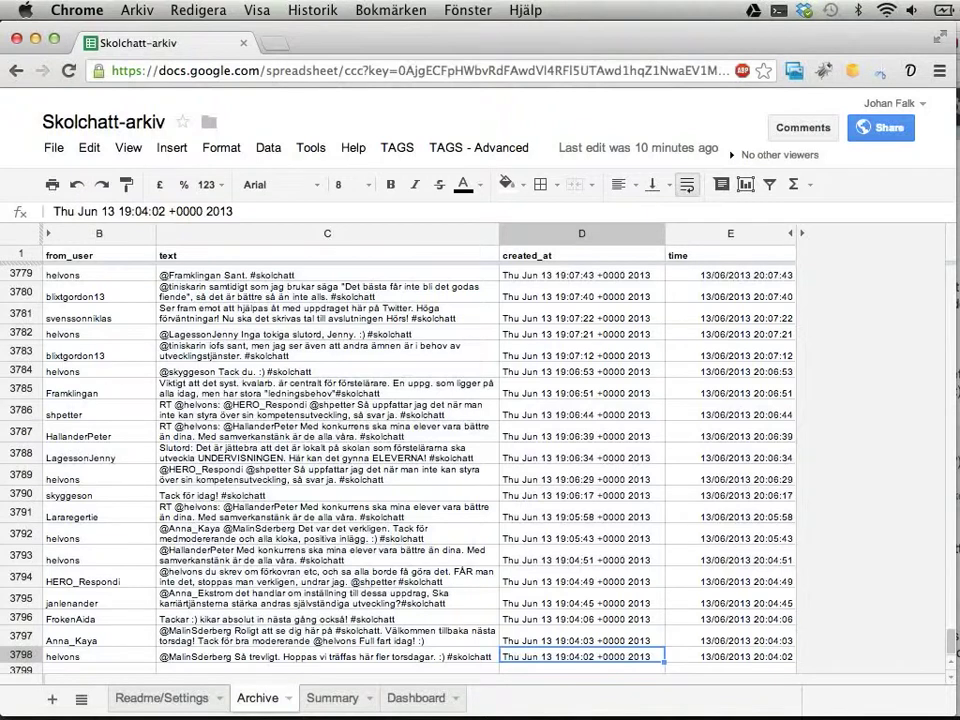
key(super+Up)
key(Down)
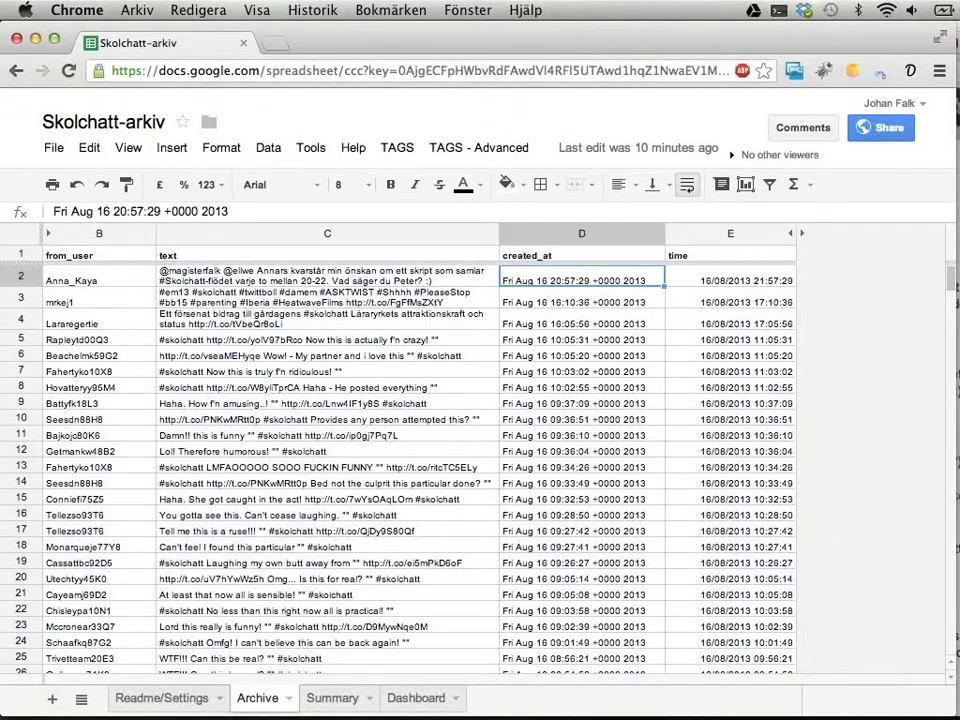
key(super+Tab)
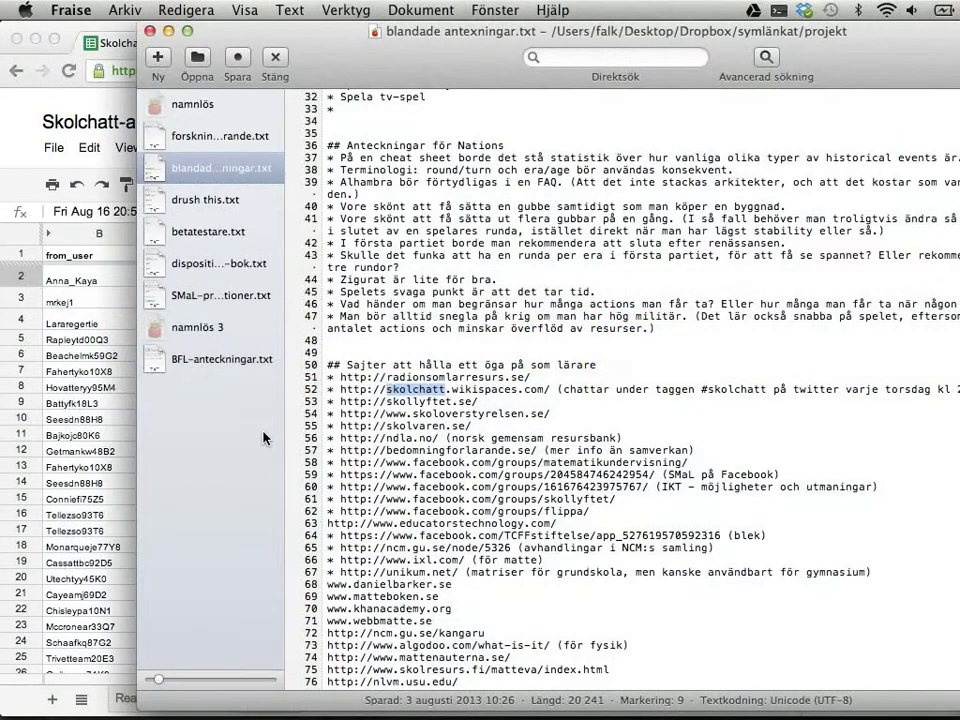
Switch from Fraise back to the Skolchatt-arkiv spreadsheet in Chrome
key(super+Tab)
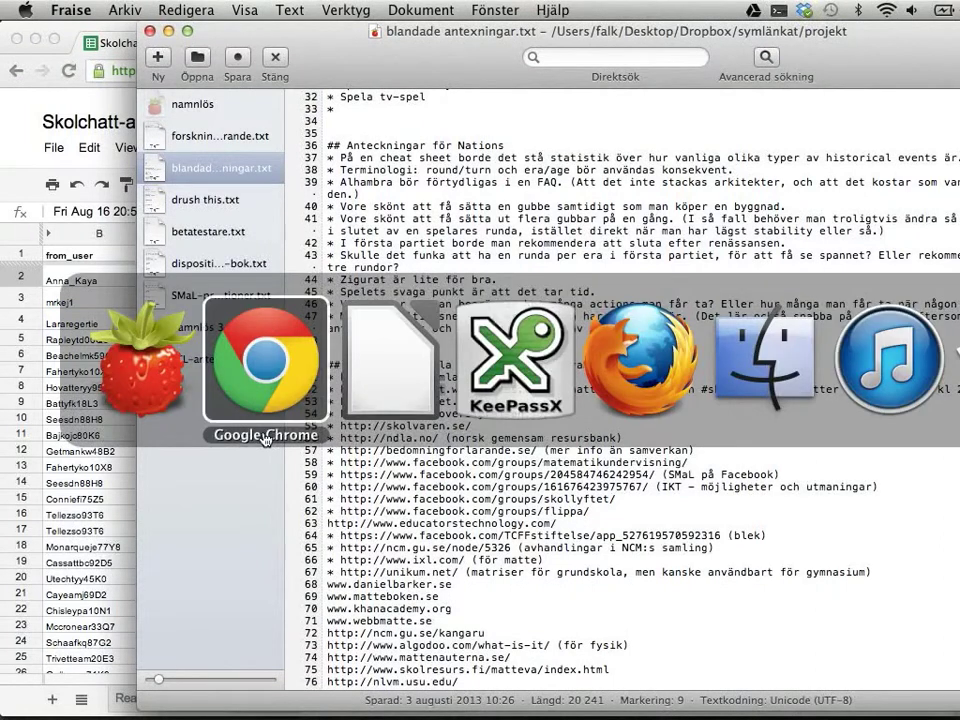
key(Escape)
key(super+Tab)
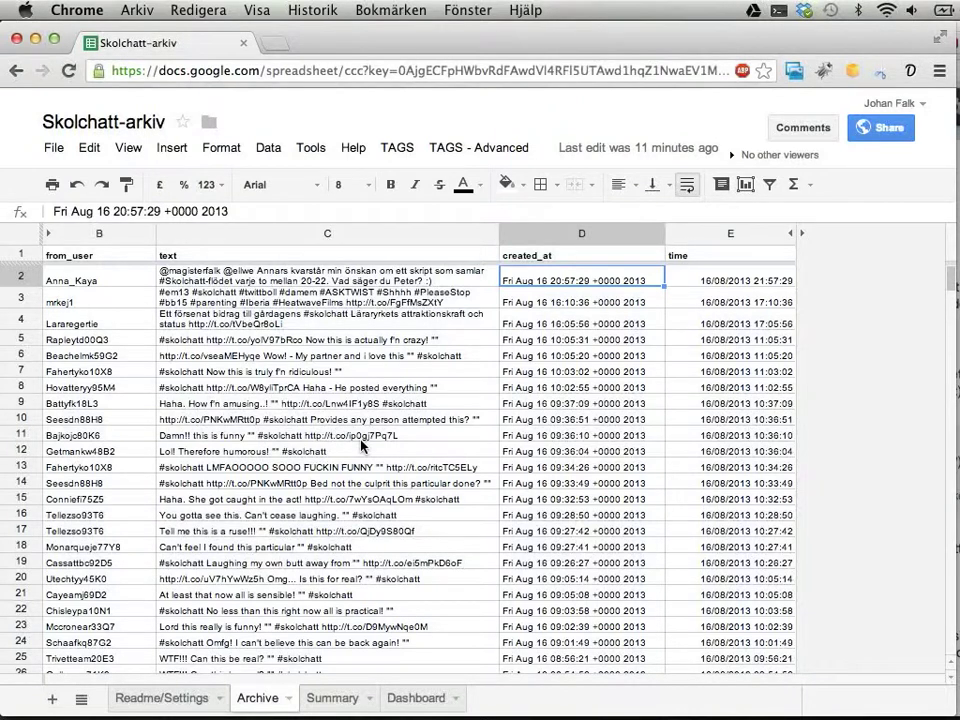
Locate the first 15 August 2013 tweet in row 157, checking its date and sender
scroll(390, 435, down, 7)
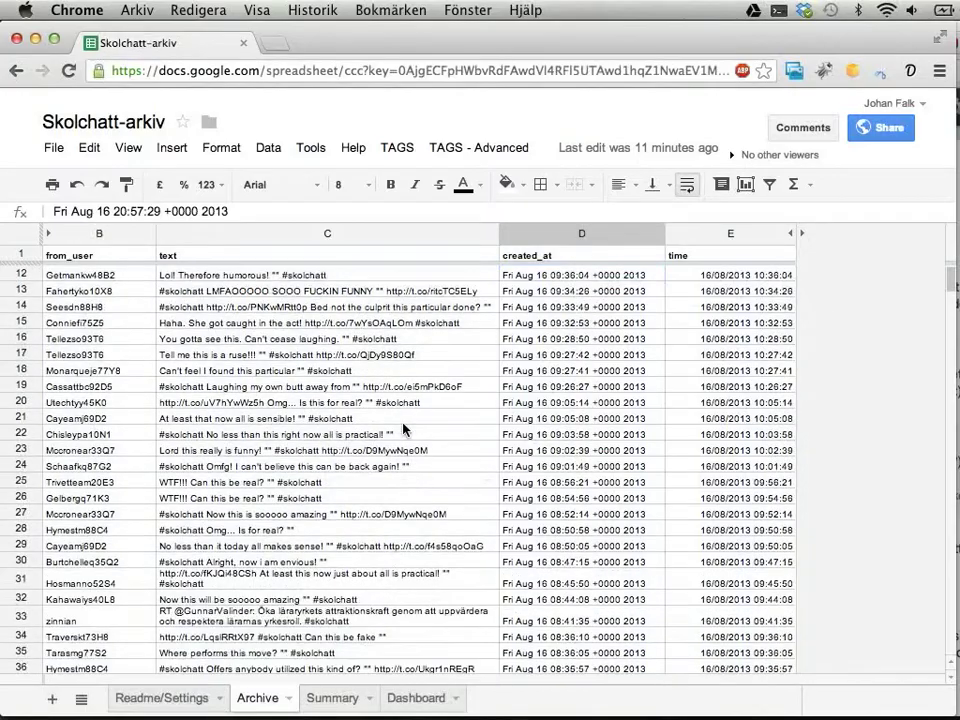
scroll(404, 428, down, 11)
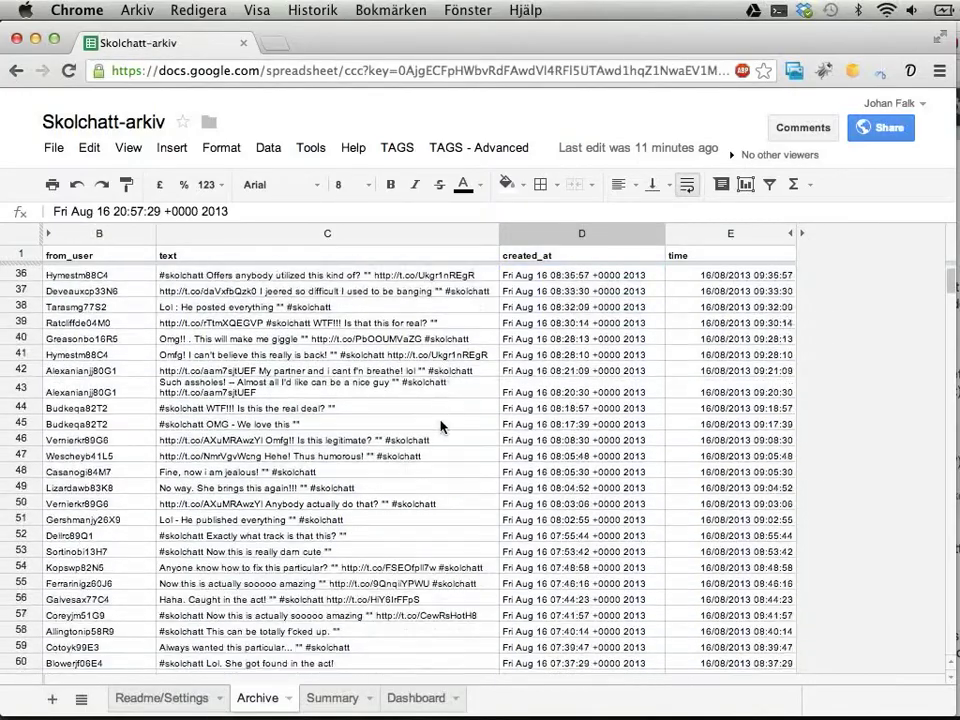
scroll(463, 399, down, 4)
scroll(476, 400, down, 15)
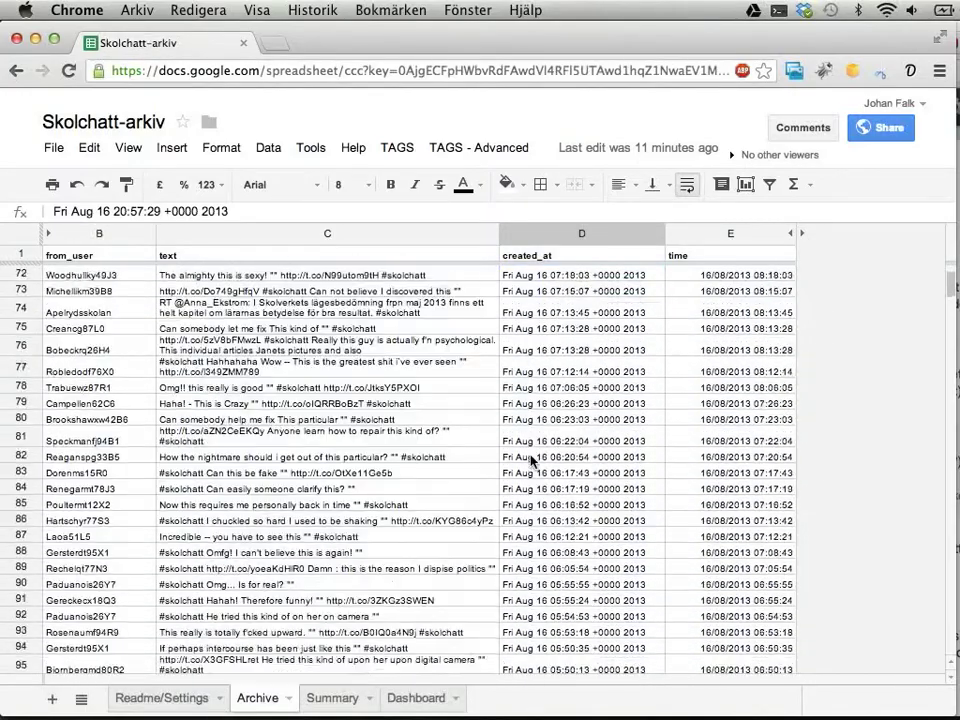
scroll(533, 460, down, 15)
scroll(533, 460, up, 3)
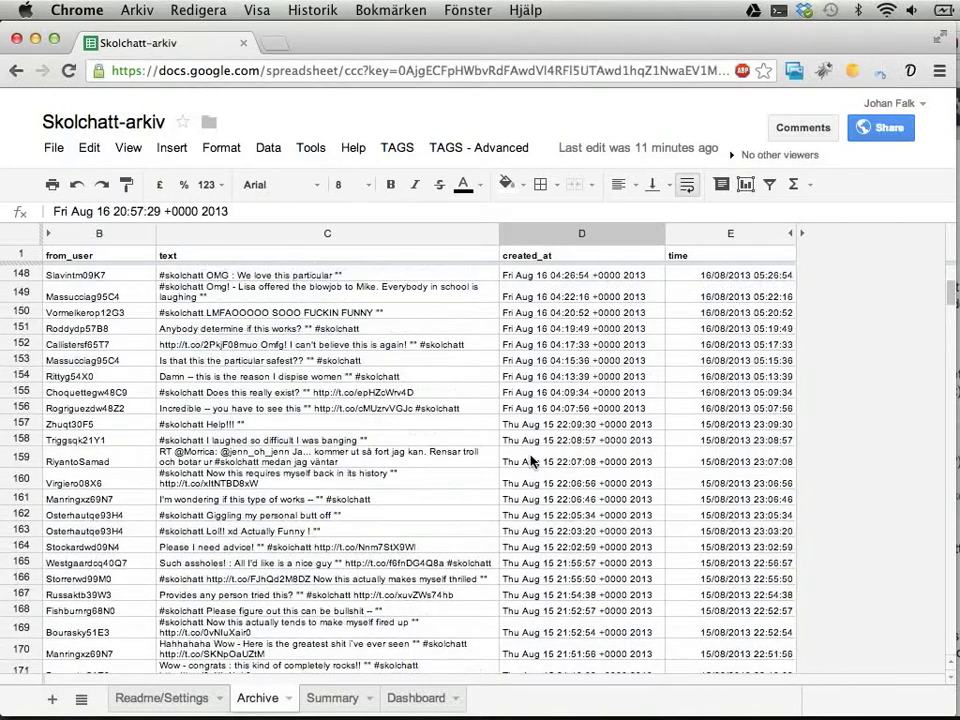
click(545, 440)
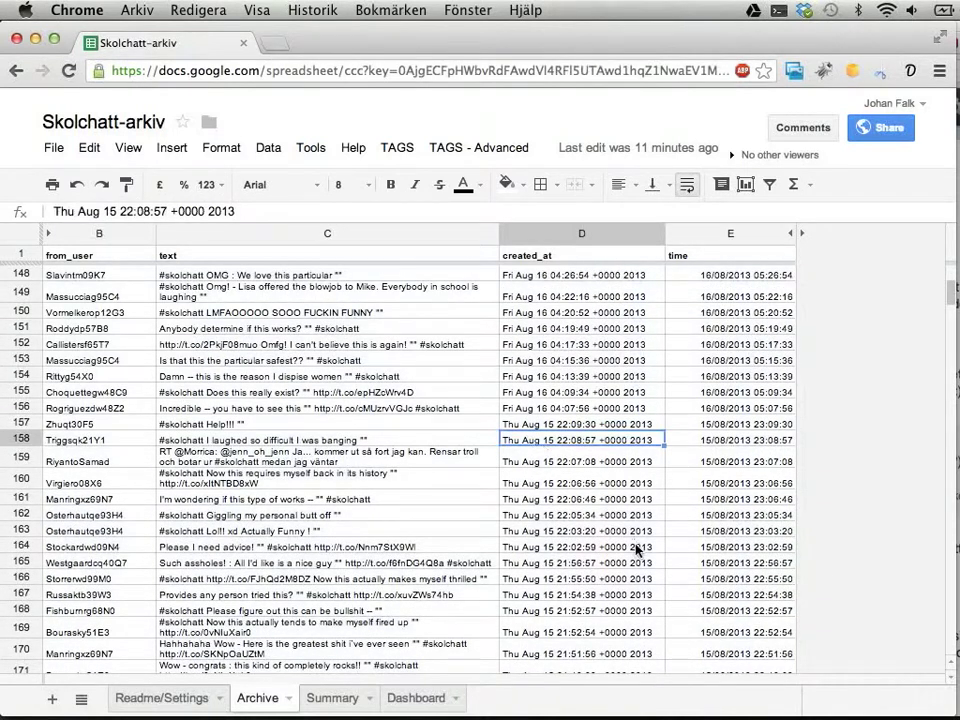
click(580, 428)
key(Left)
key(Left)
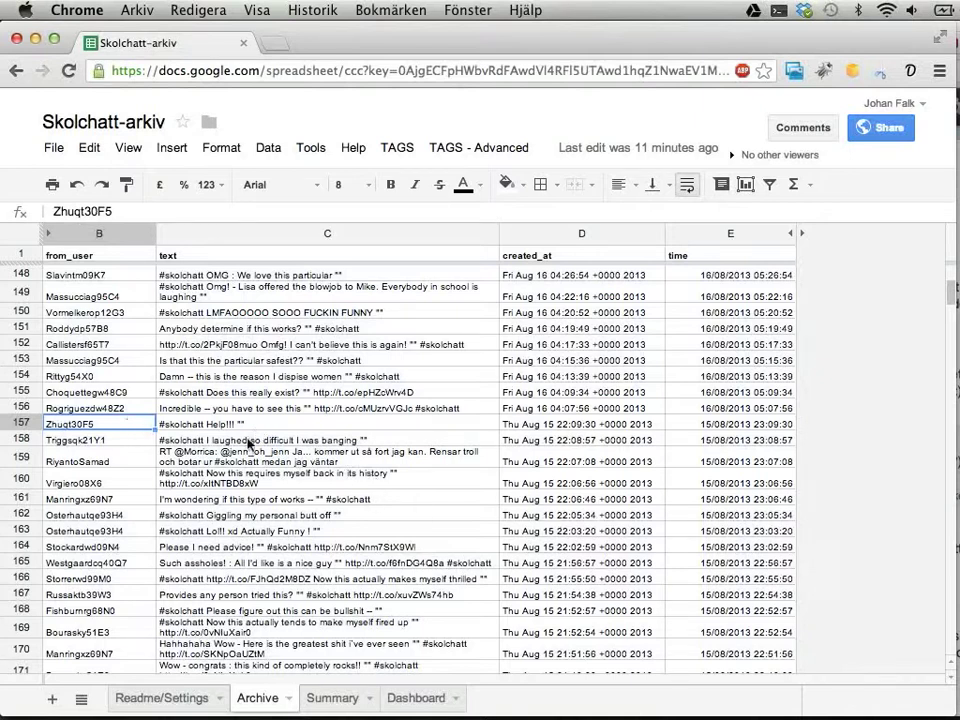
Scroll down until the evening exchange in rows 196–210 is visible
scroll(248, 443, down, 10)
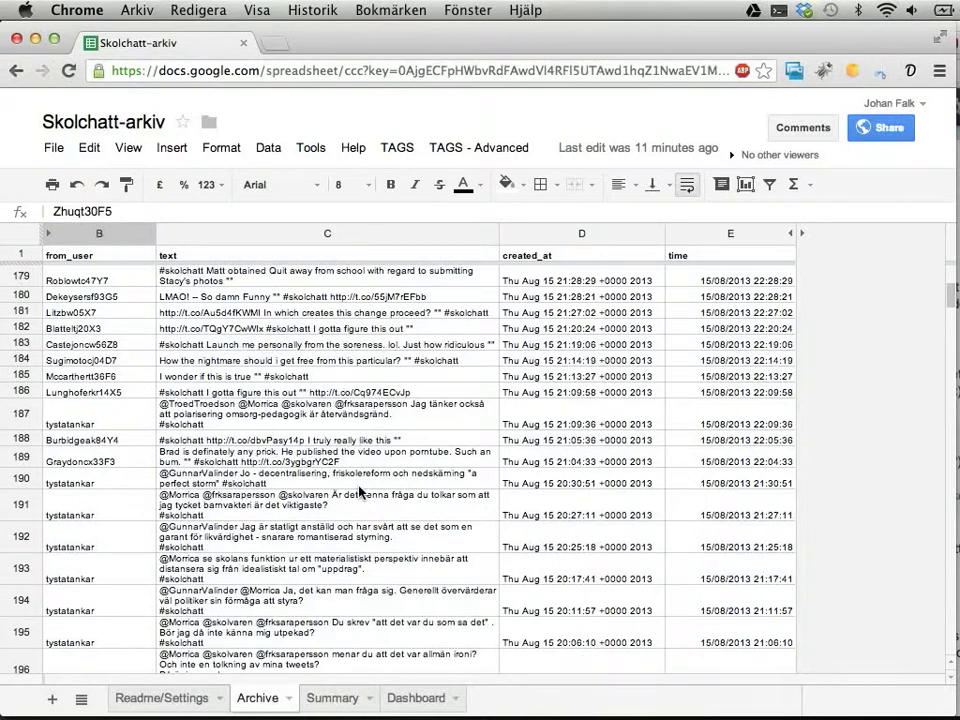
scroll(358, 490, down, 2)
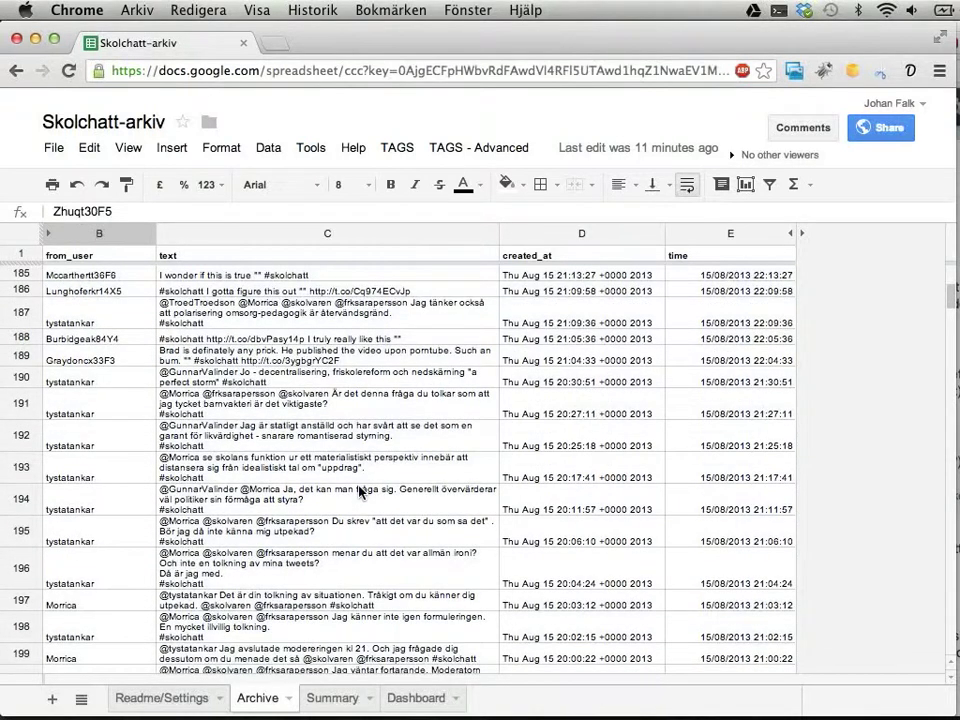
scroll(358, 490, down, 2)
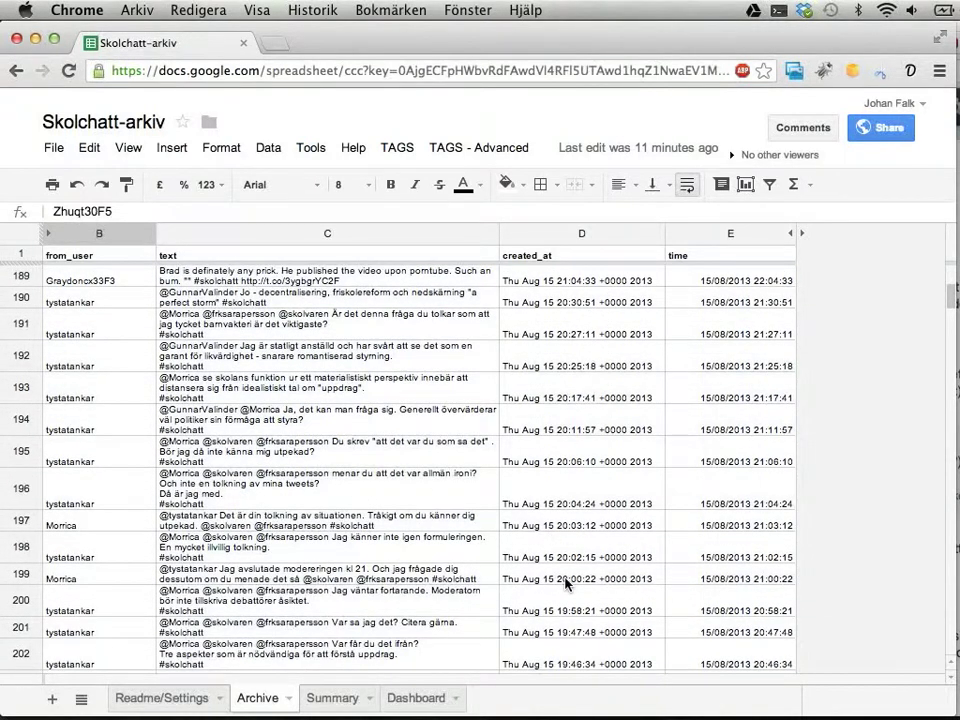
scroll(500, 583, down, 3)
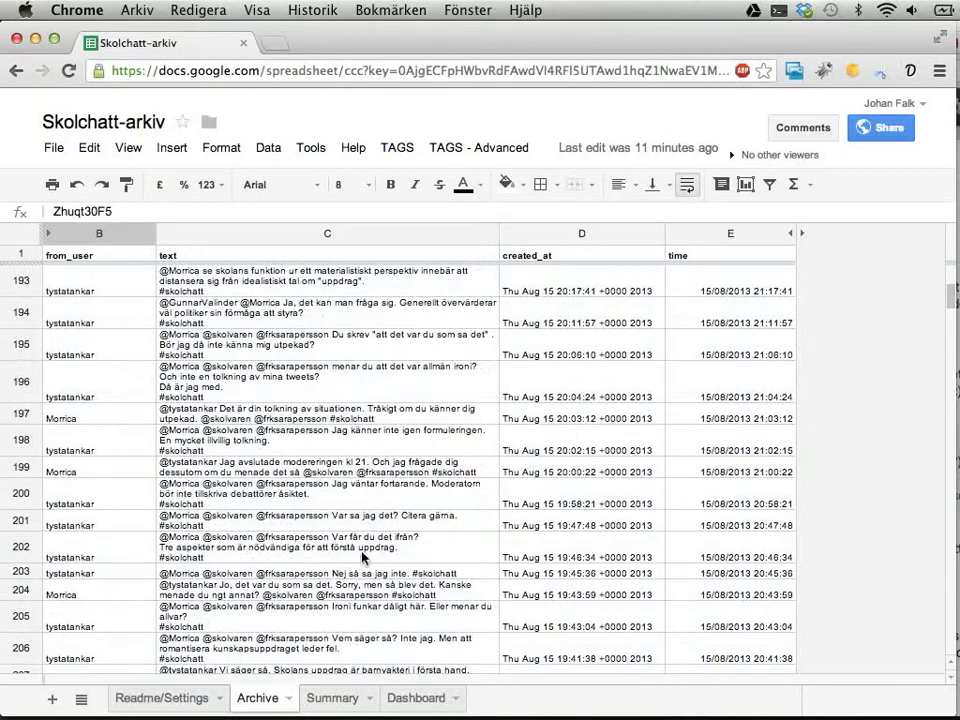
scroll(378, 575, down, 2)
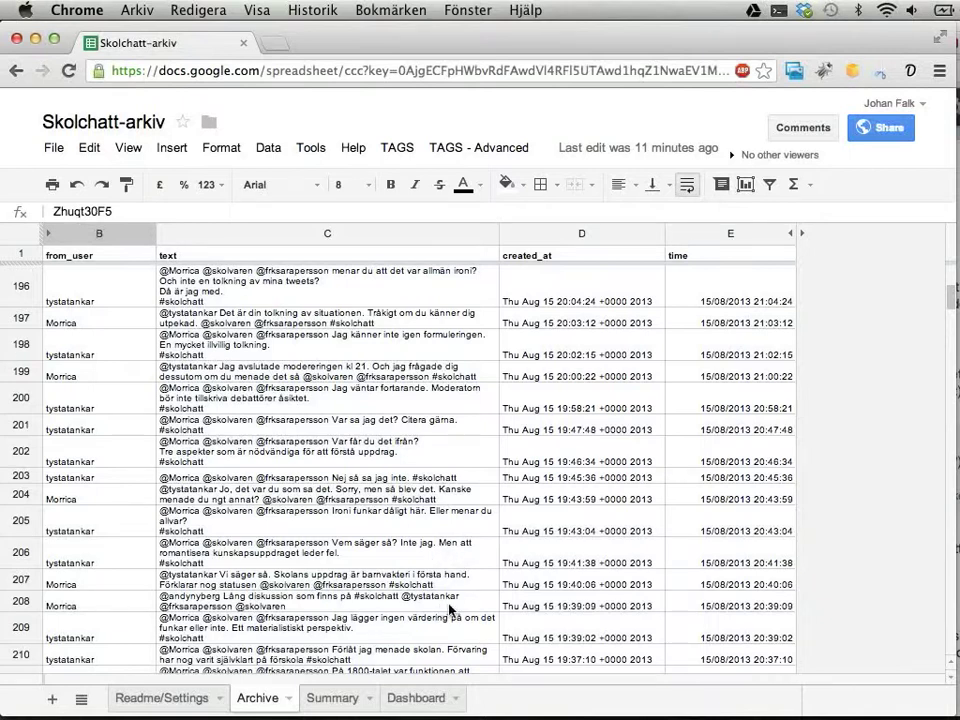
Select the tweets in rows 157–208, columns B to E, and copy them
shift+click(747, 605)
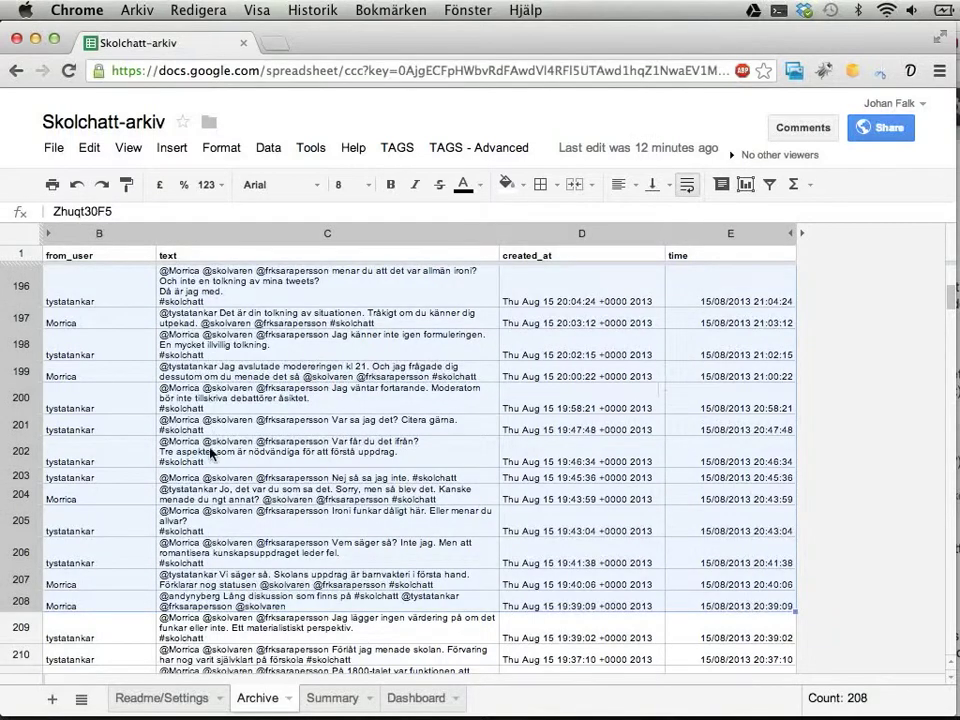
scroll(210, 453, up, 5)
scroll(210, 453, up, 3)
scroll(210, 453, down, 8)
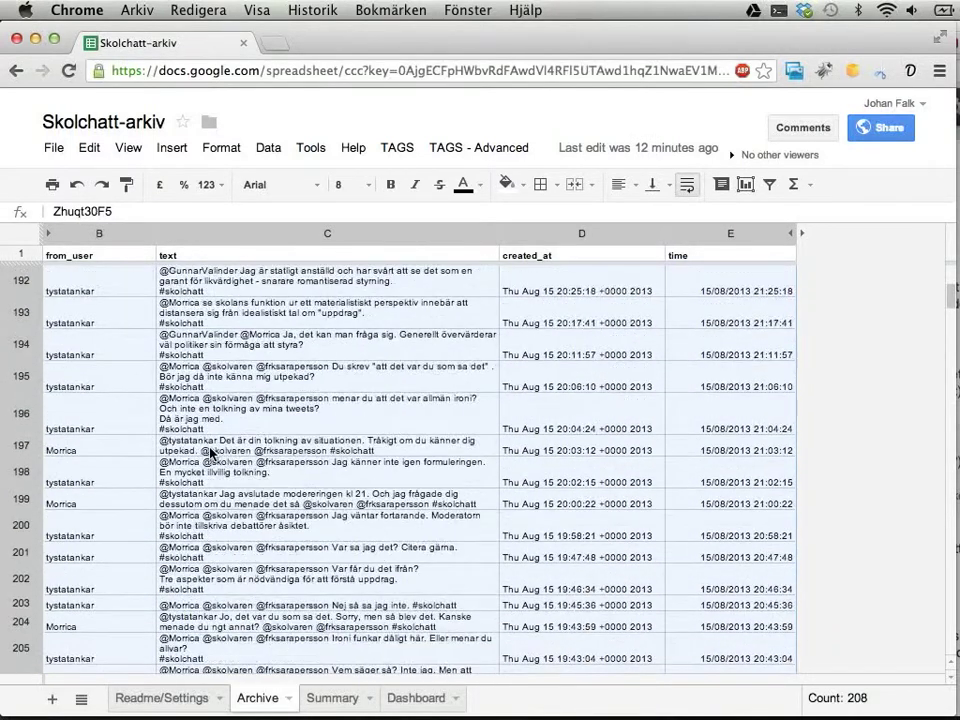
scroll(210, 453, down, 1)
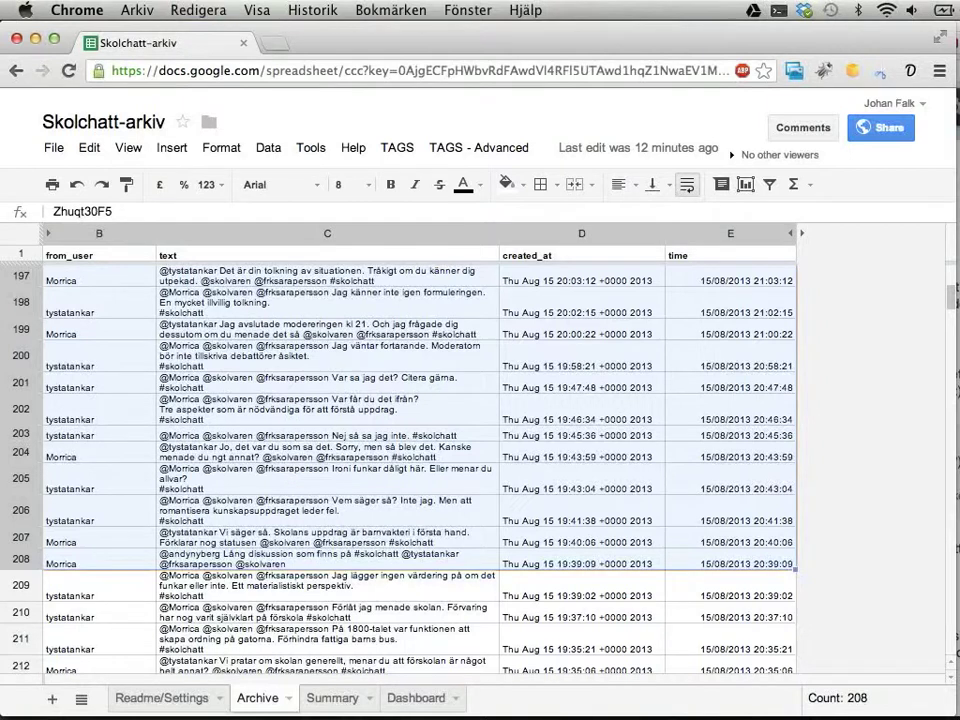
right_click(359, 474)
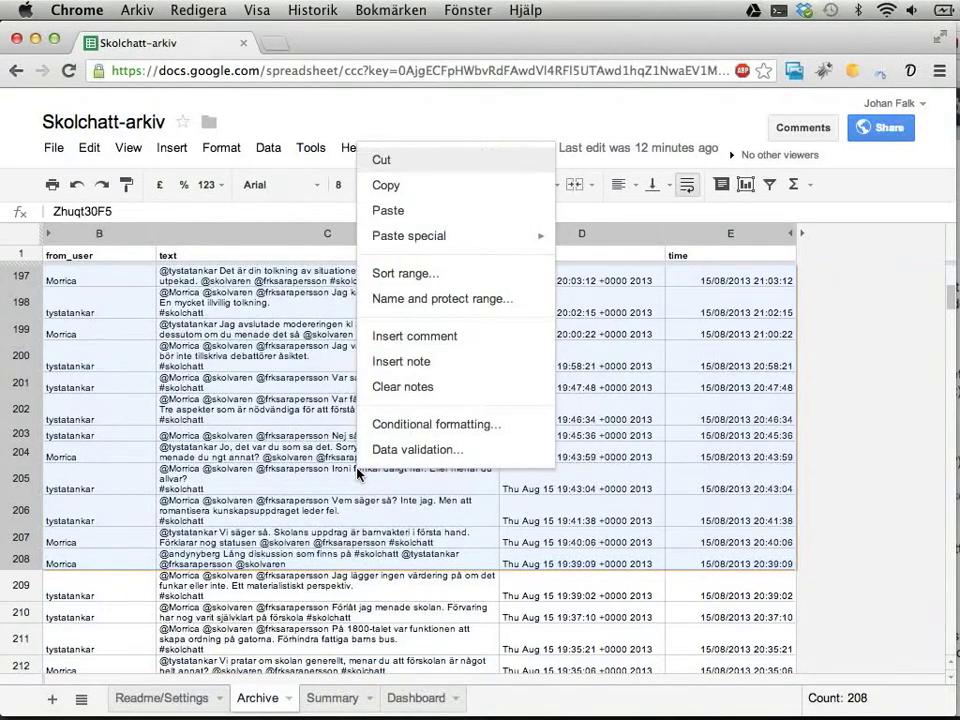
click(94, 151)
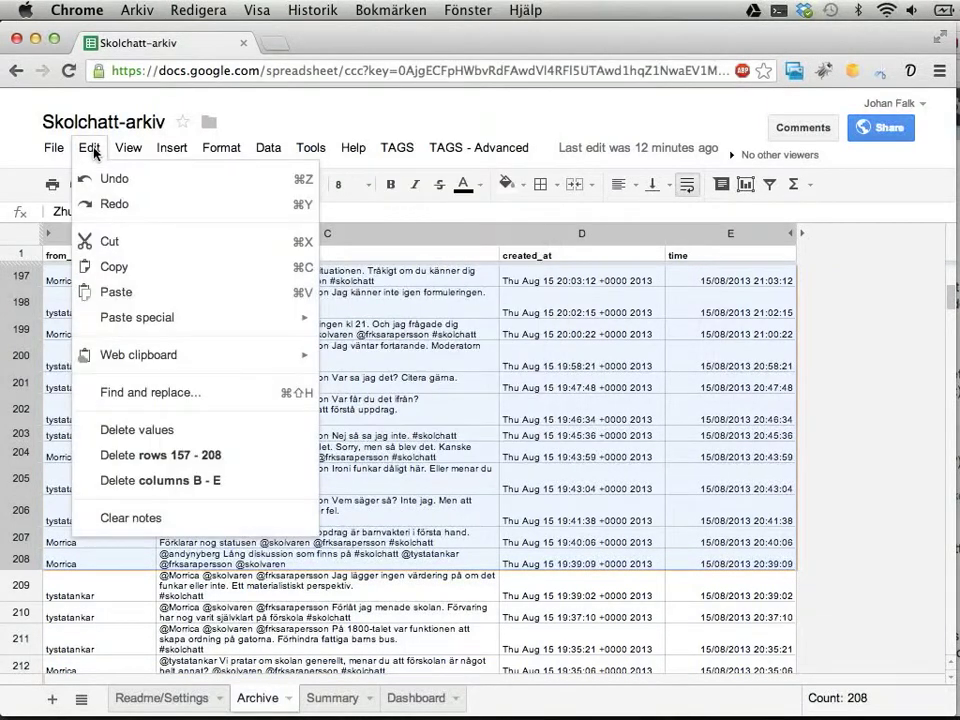
click(118, 268)
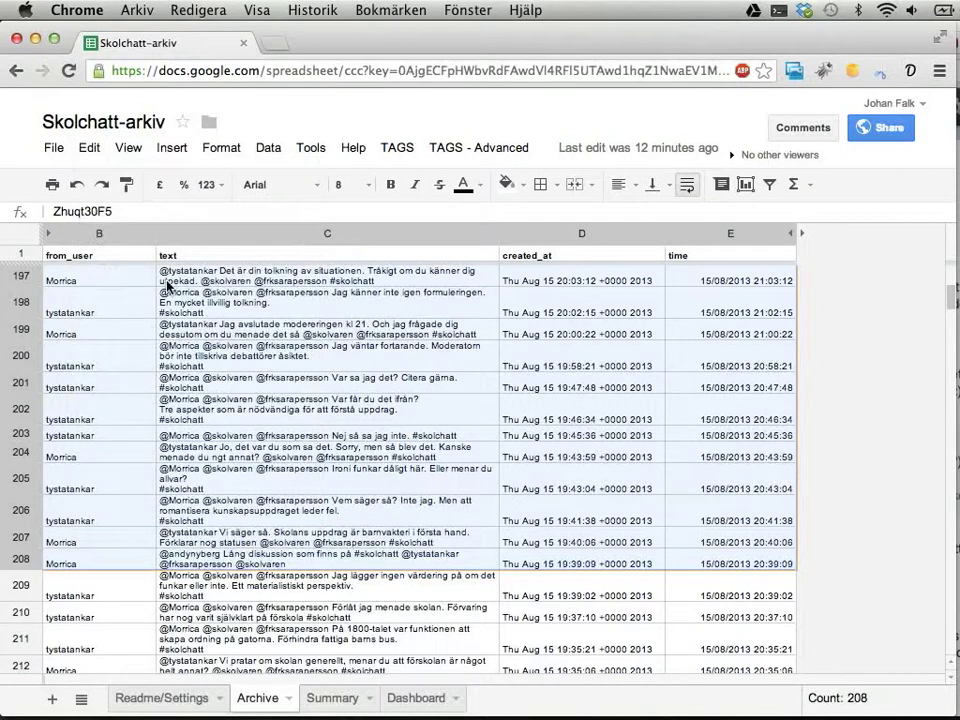
click(50, 150)
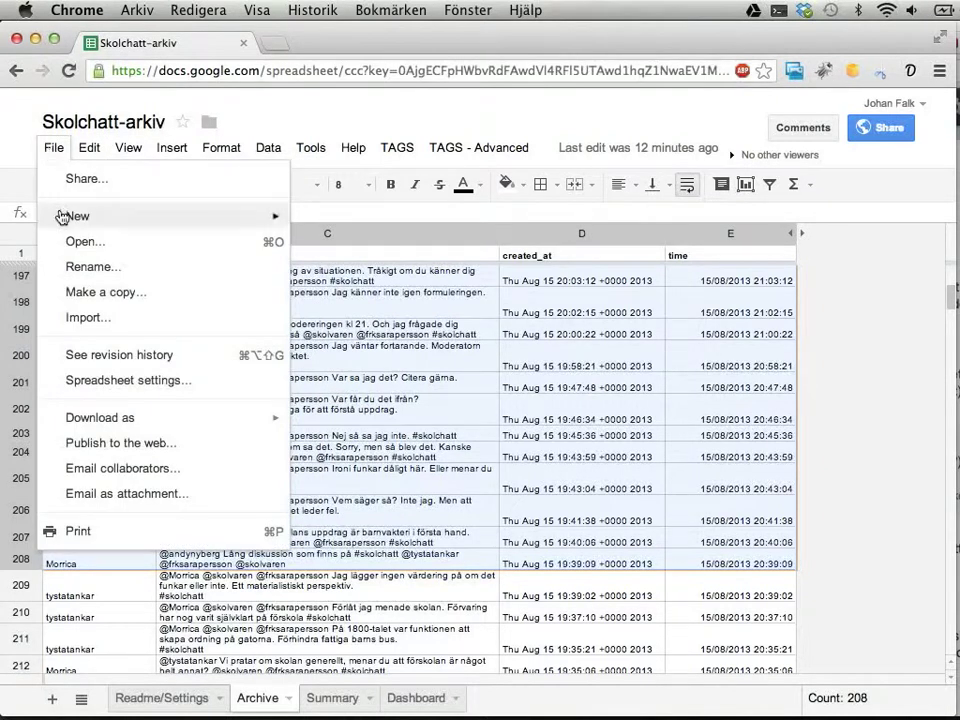
Create a new blank spreadsheet, paste the copied tweets into it, and select row 1
mouse_move(66, 216)
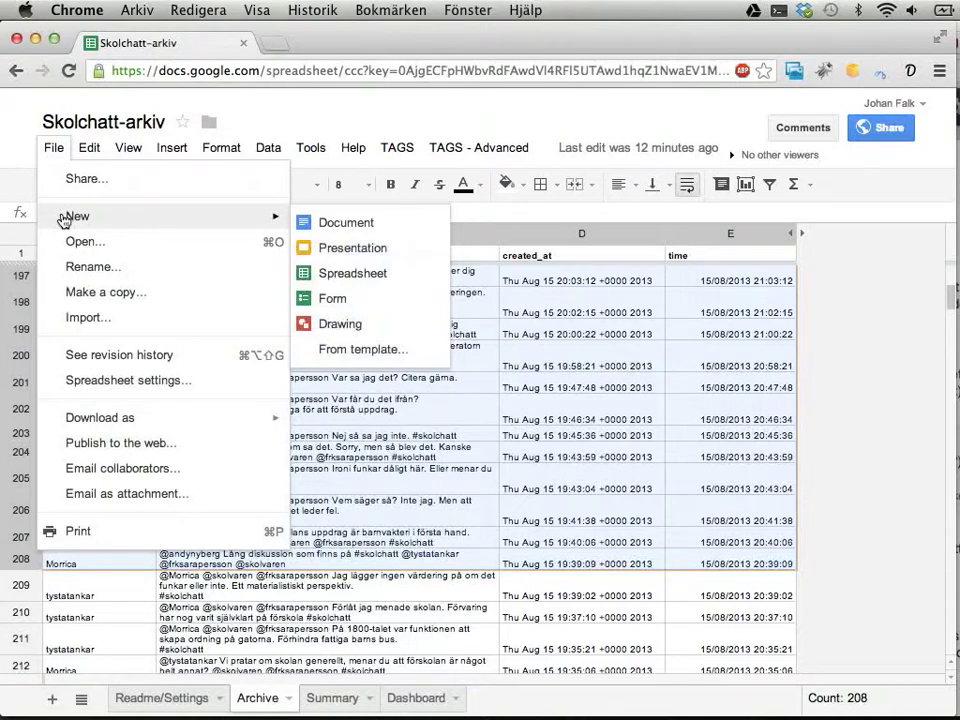
click(331, 286)
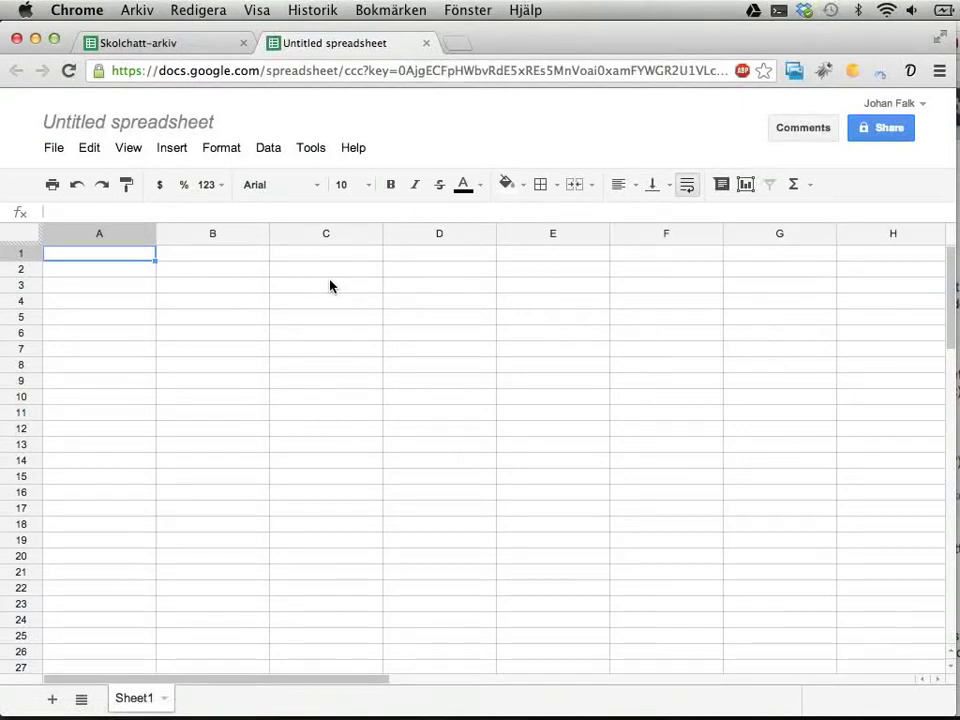
key(super+c)
key(super+v)
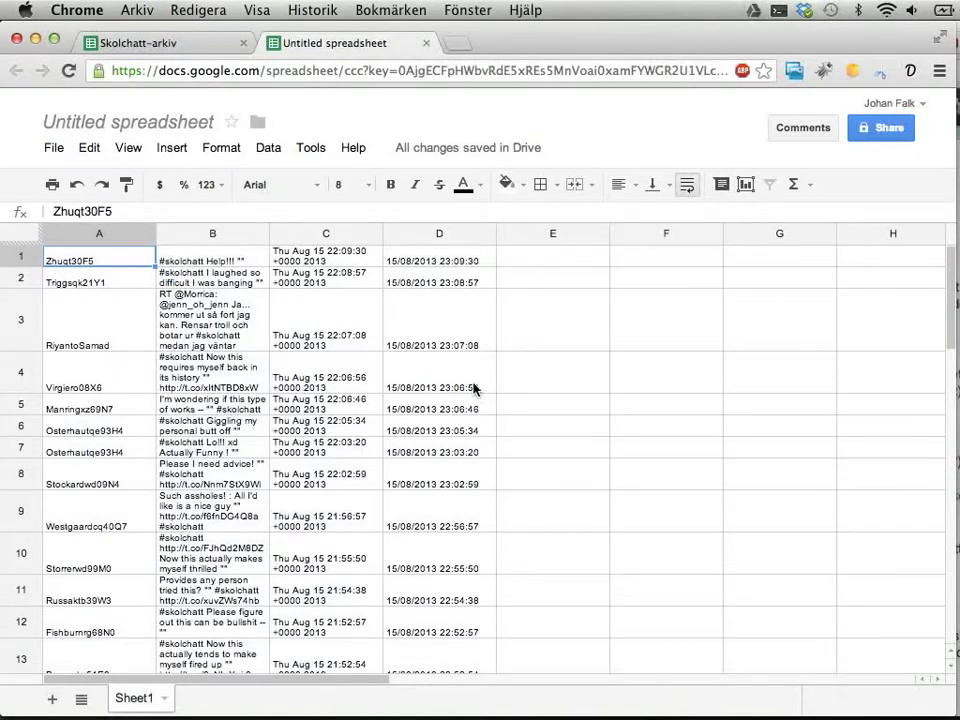
click(19, 258)
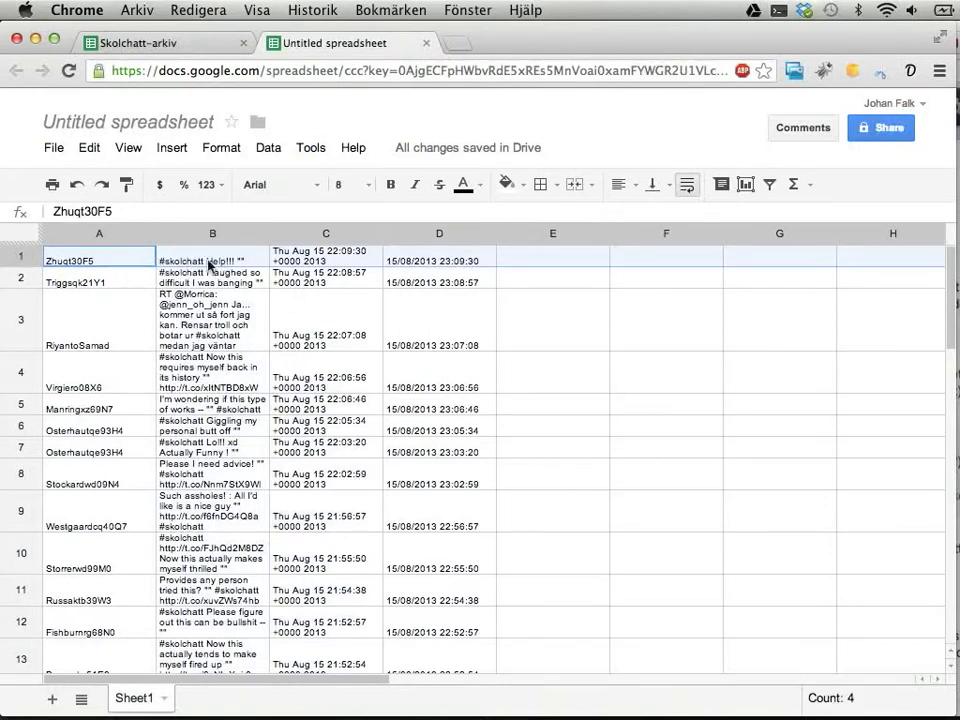
Insert an empty row above the pasted tweets for the headings
right_click(16, 259)
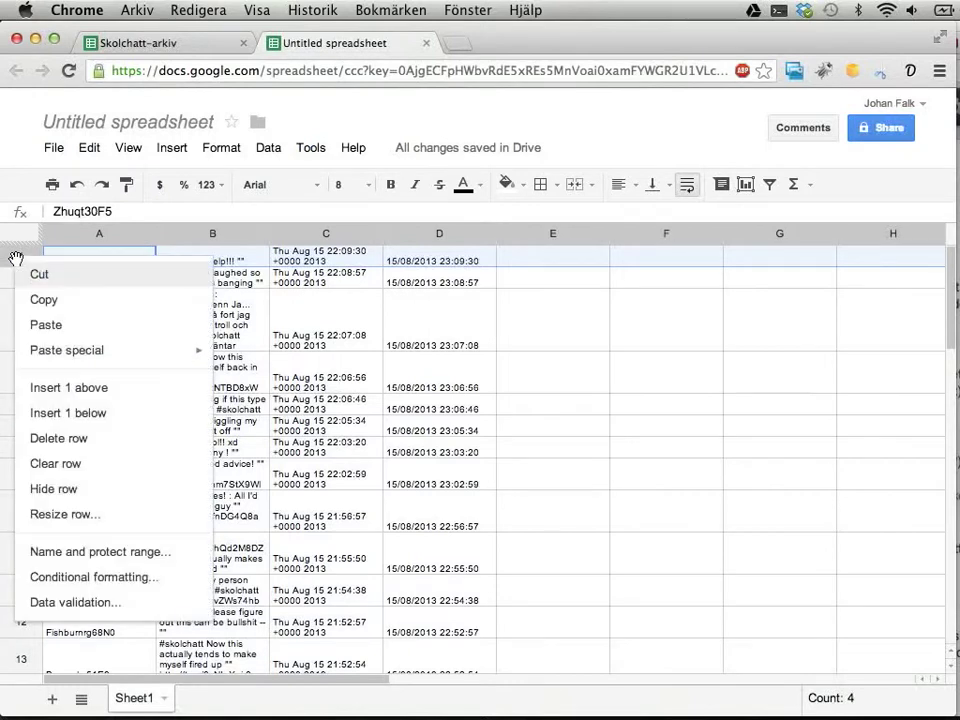
click(45, 388)
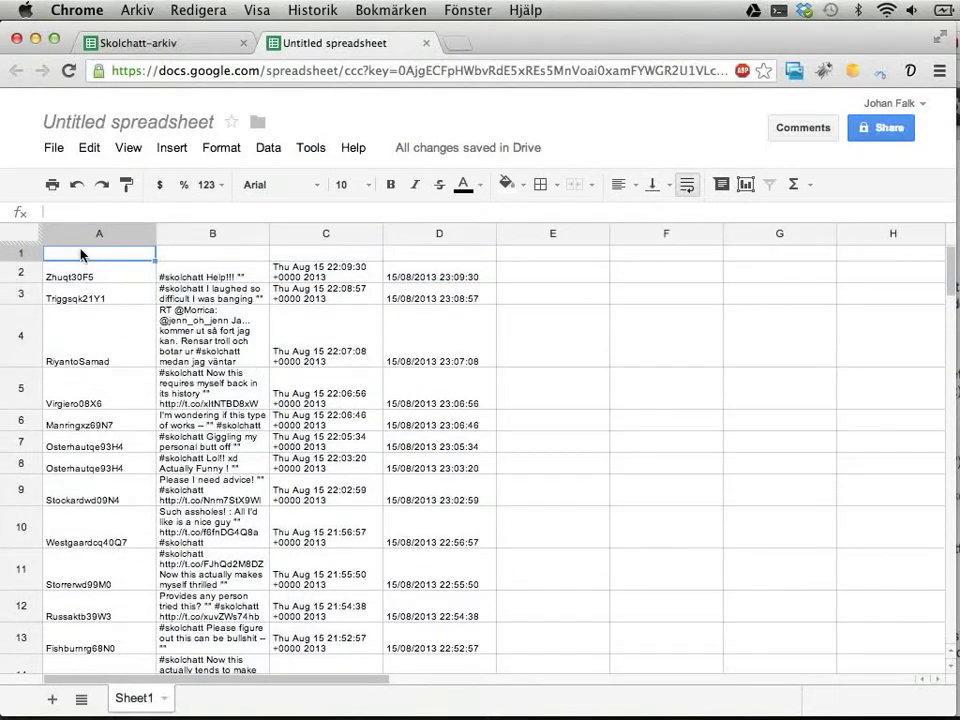
text(Användare)
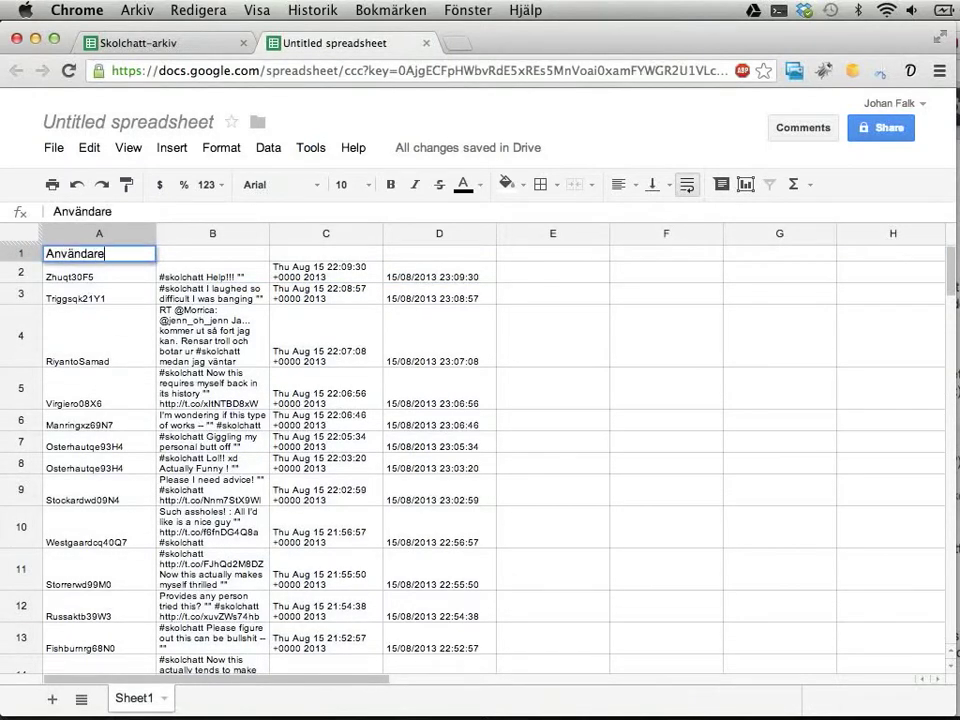
key(Tab)
click(99, 253)
Enter the headers Person, Meddelande, Tid and Tid in cells A1–D1
text(Person)
key(Tab)
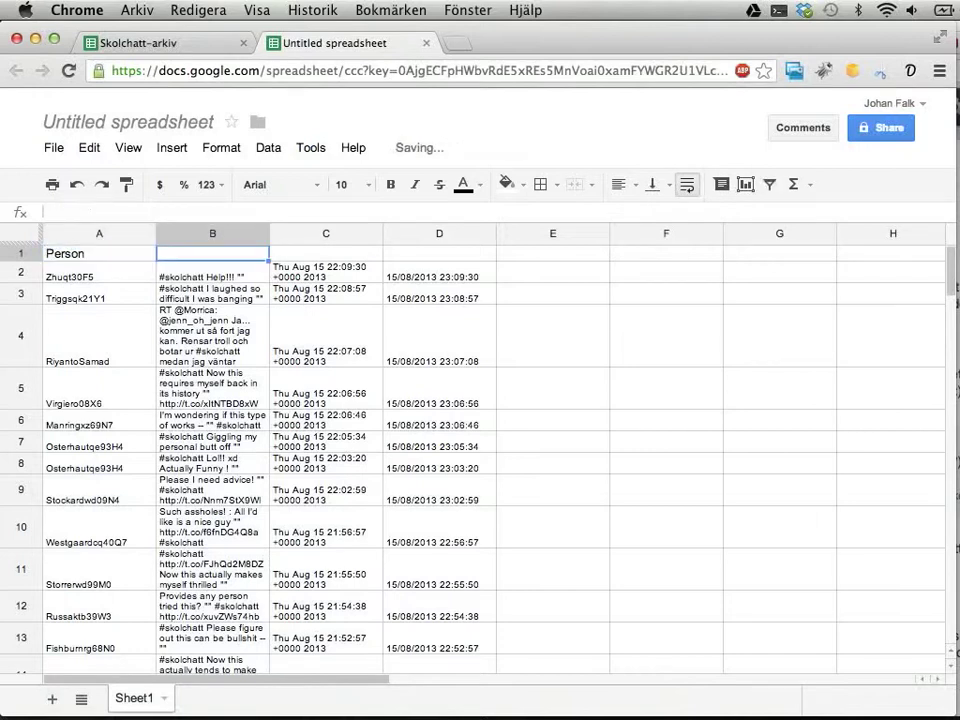
text(Meddelande)
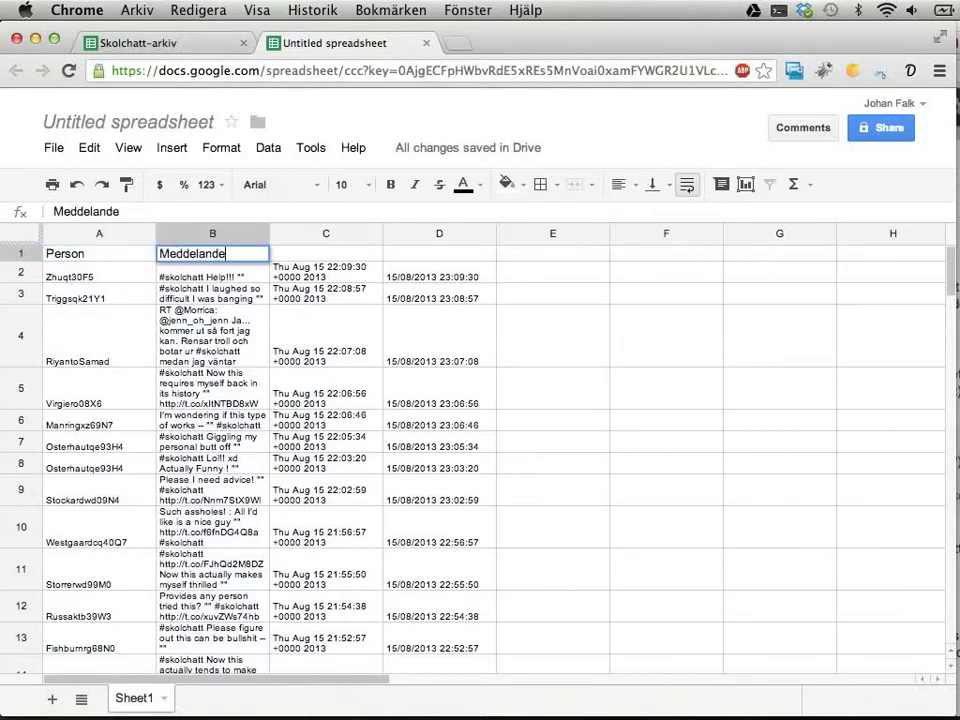
key(Tab)
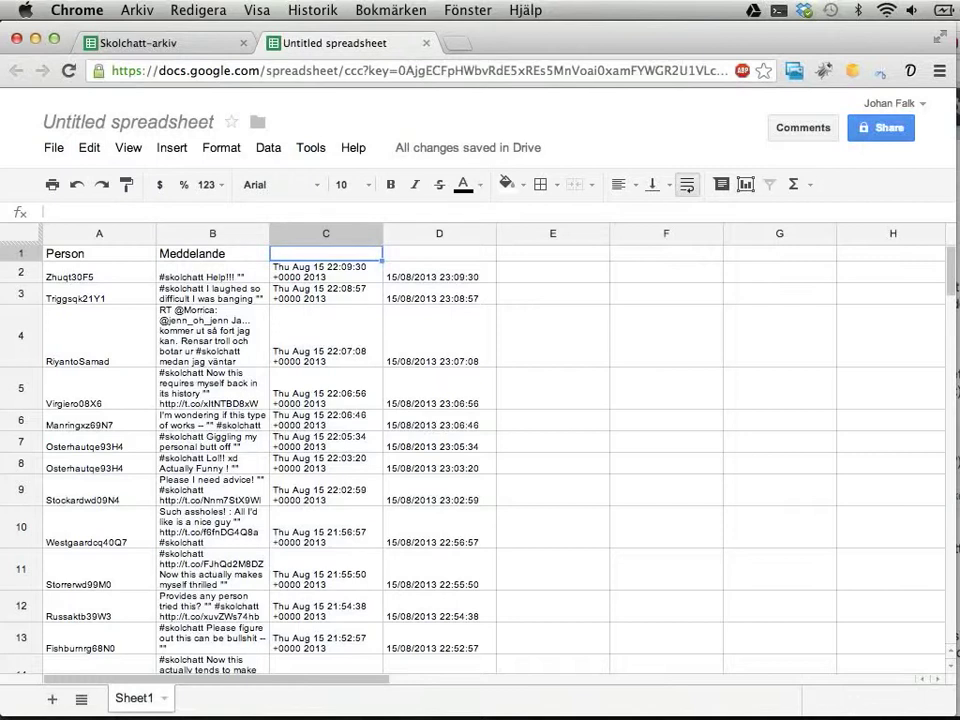
text(Tid)
key(Tab)
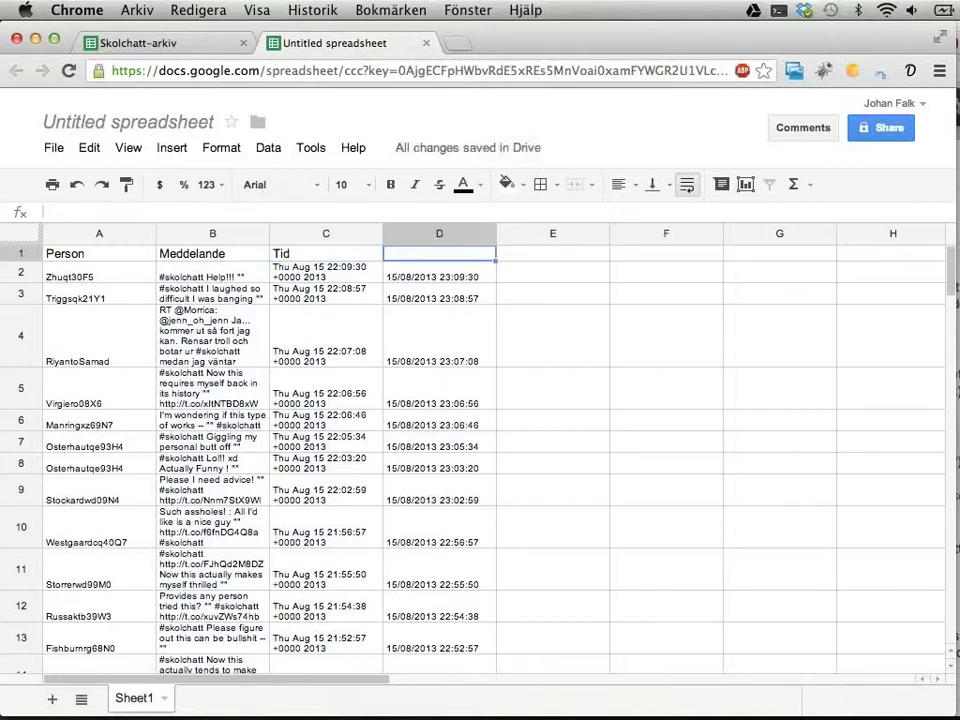
text(Tid)
key(Return)
click(439, 293)
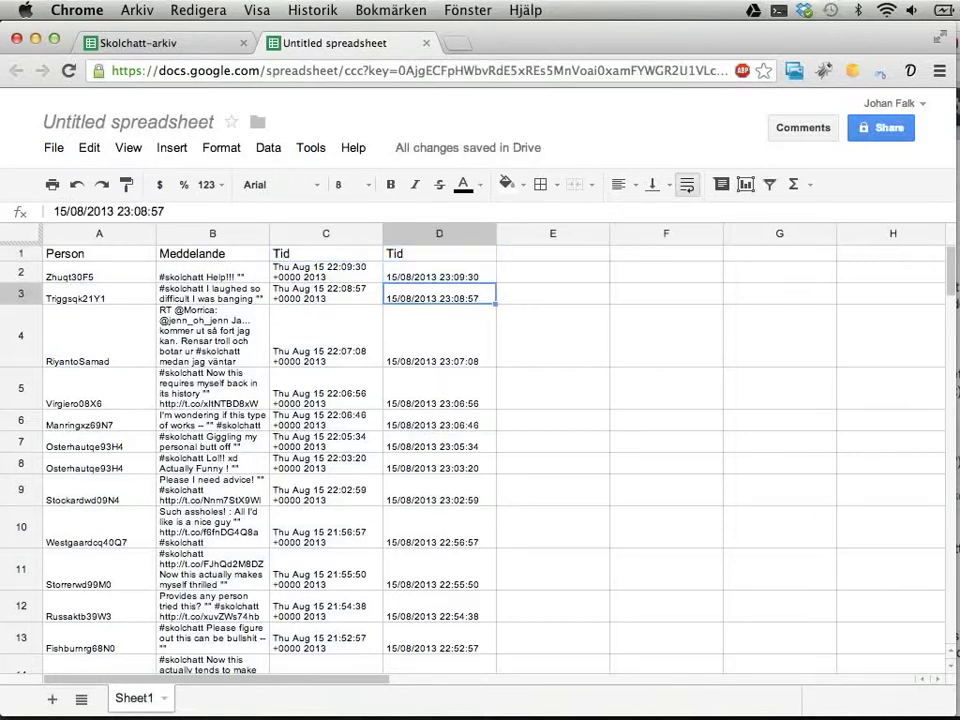
click(439, 272)
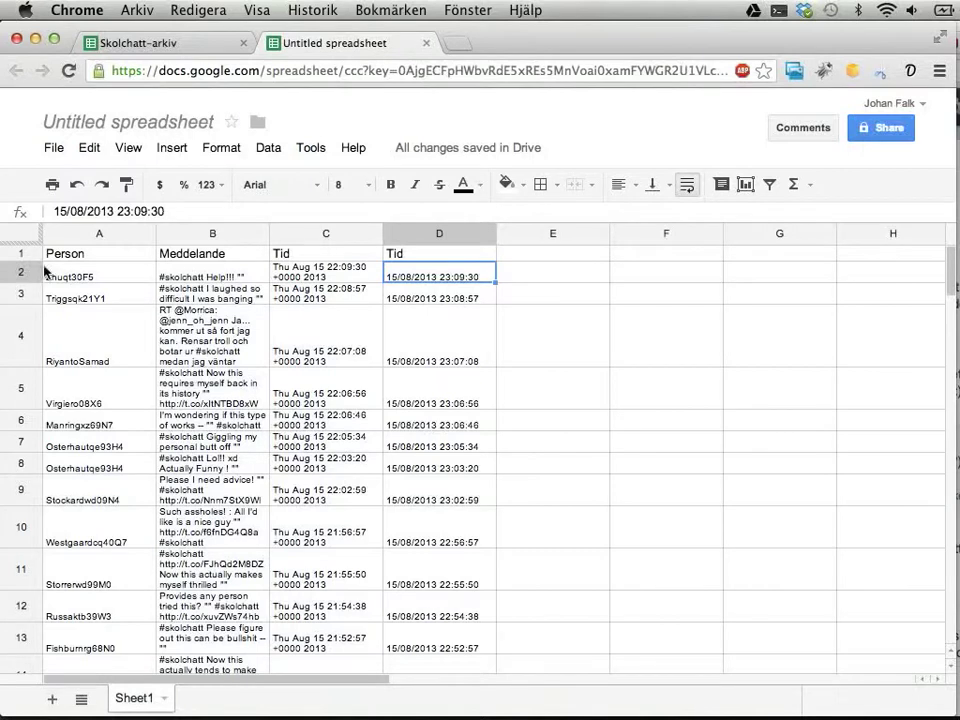
Freeze the header row and sort columns A–D A→Z by column D, with header row
drag(18, 246, 17, 265)
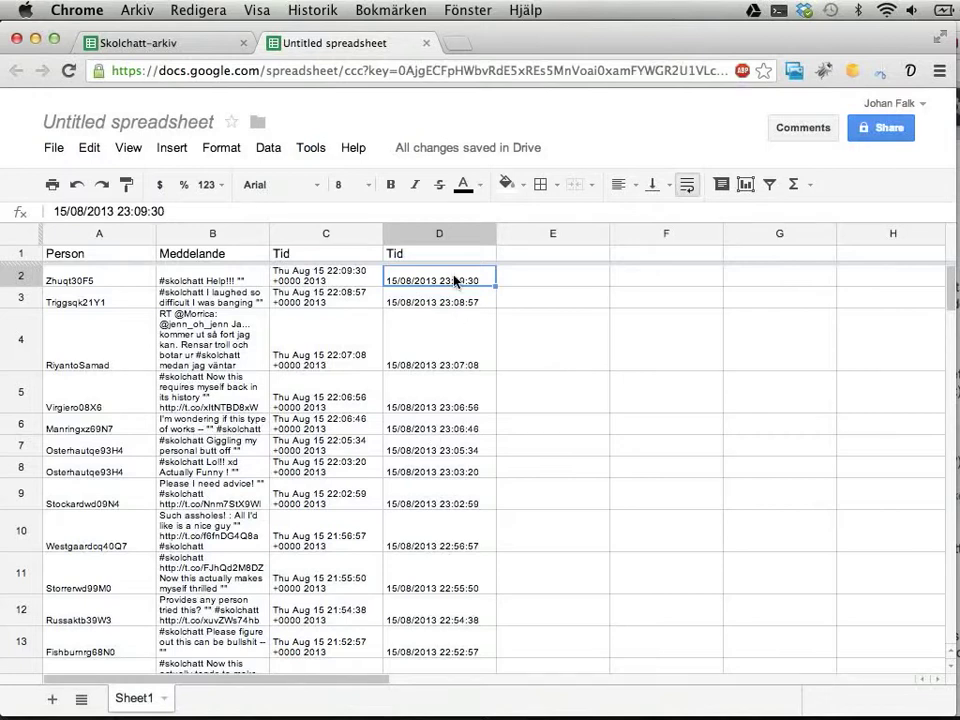
drag(90, 233, 437, 233)
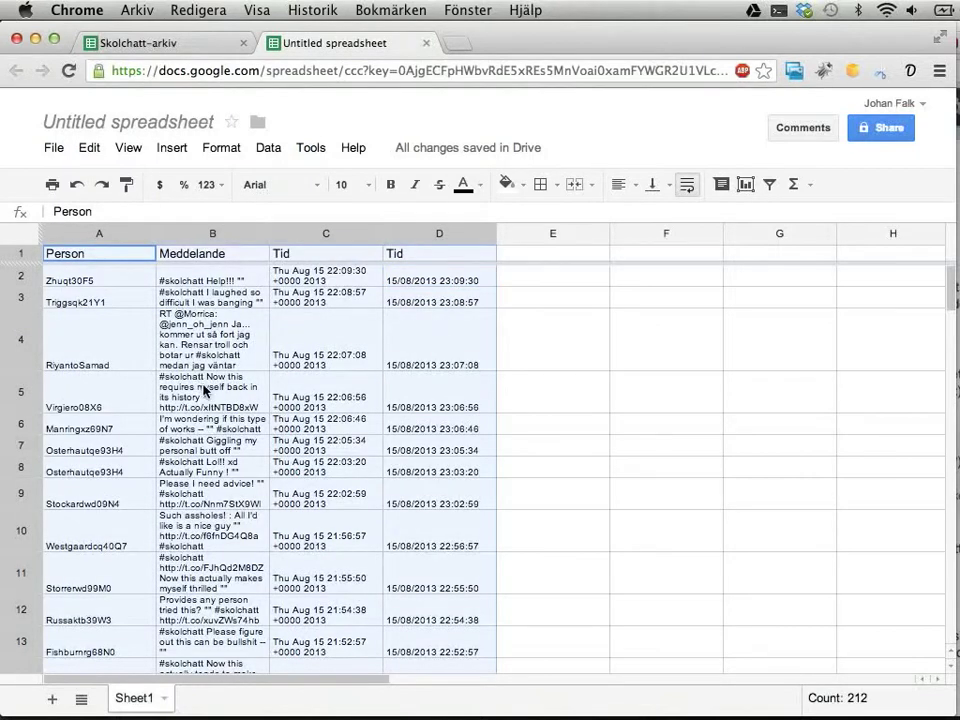
click(268, 148)
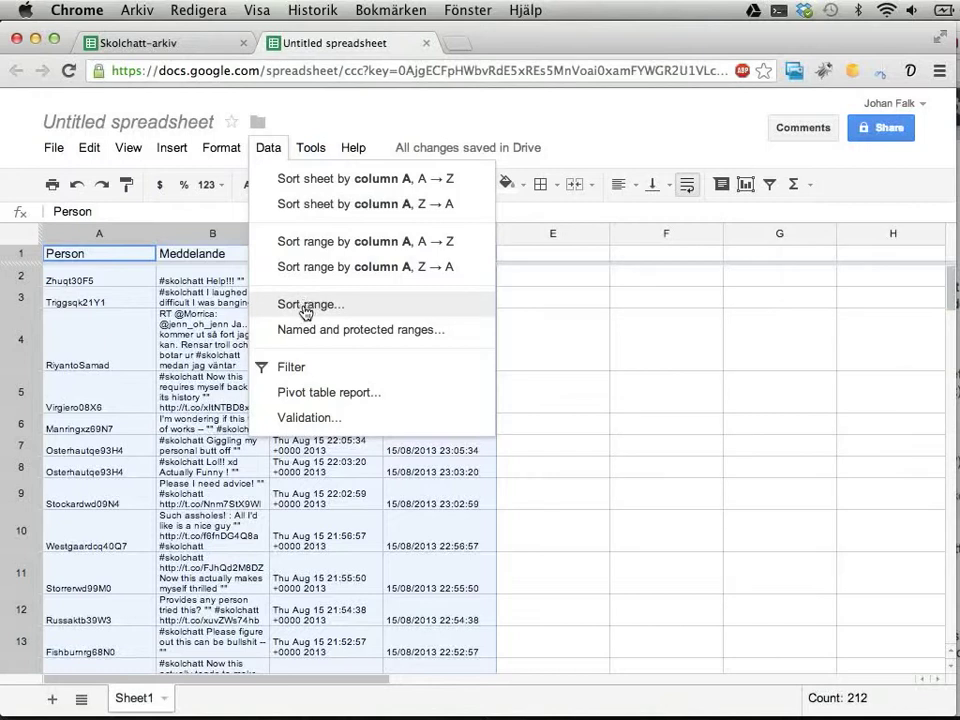
click(306, 313)
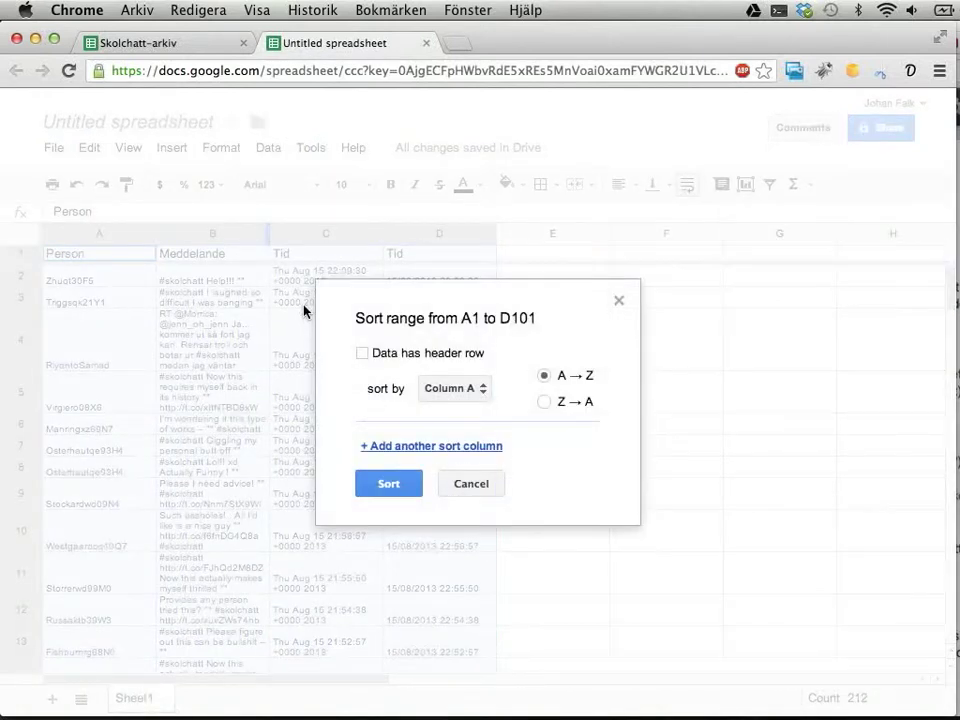
click(474, 388)
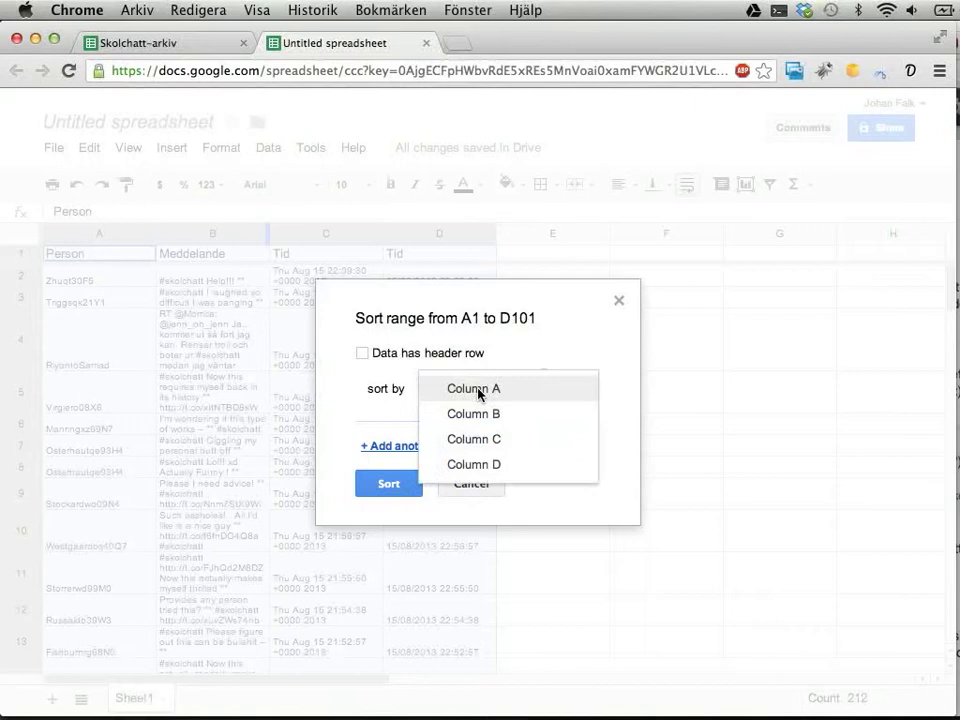
click(484, 466)
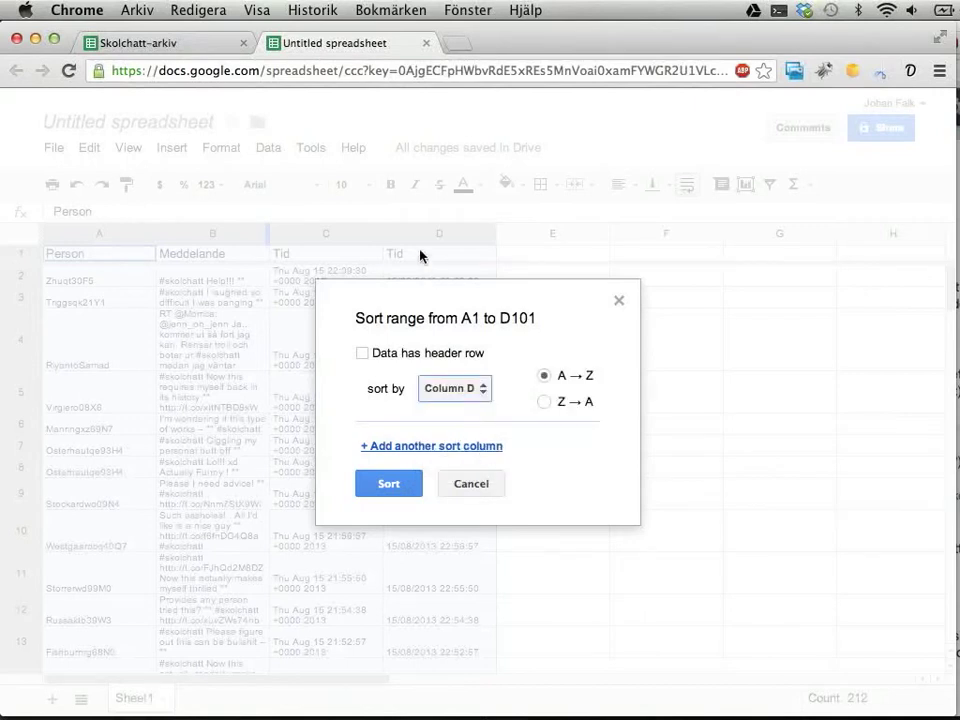
click(363, 354)
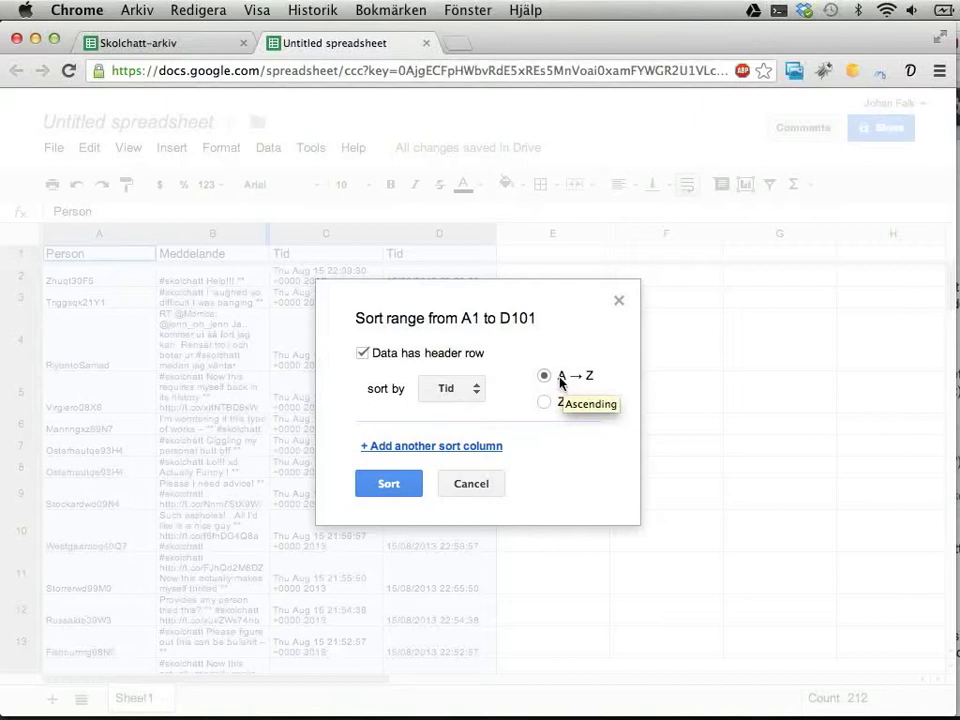
click(395, 485)
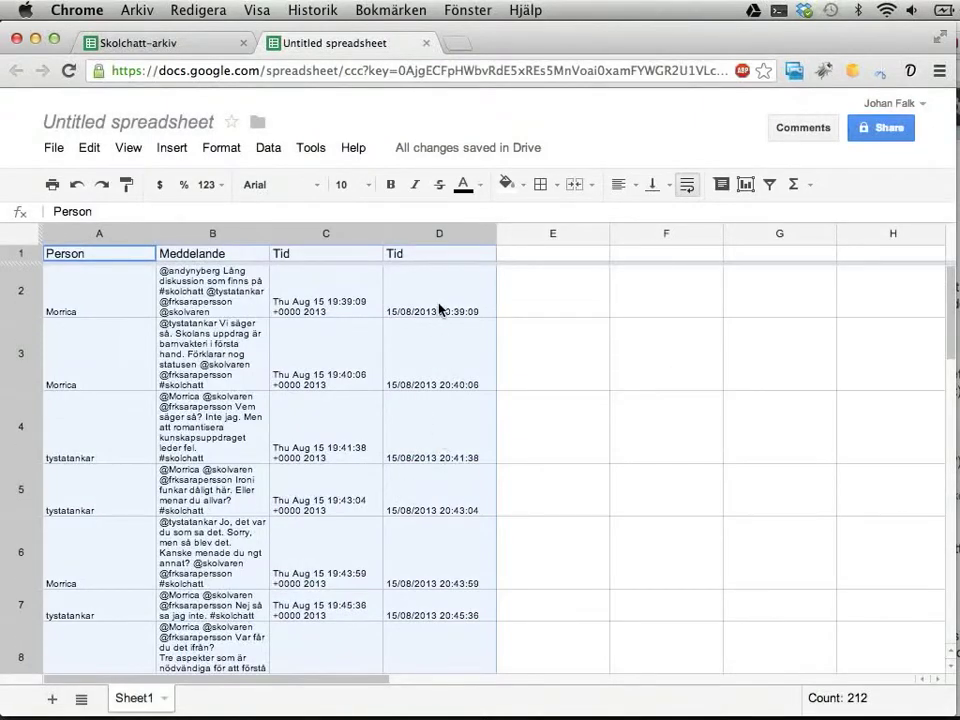
Widen the Meddelande column and compare the raw and formatted dates in row 3
click(440, 310)
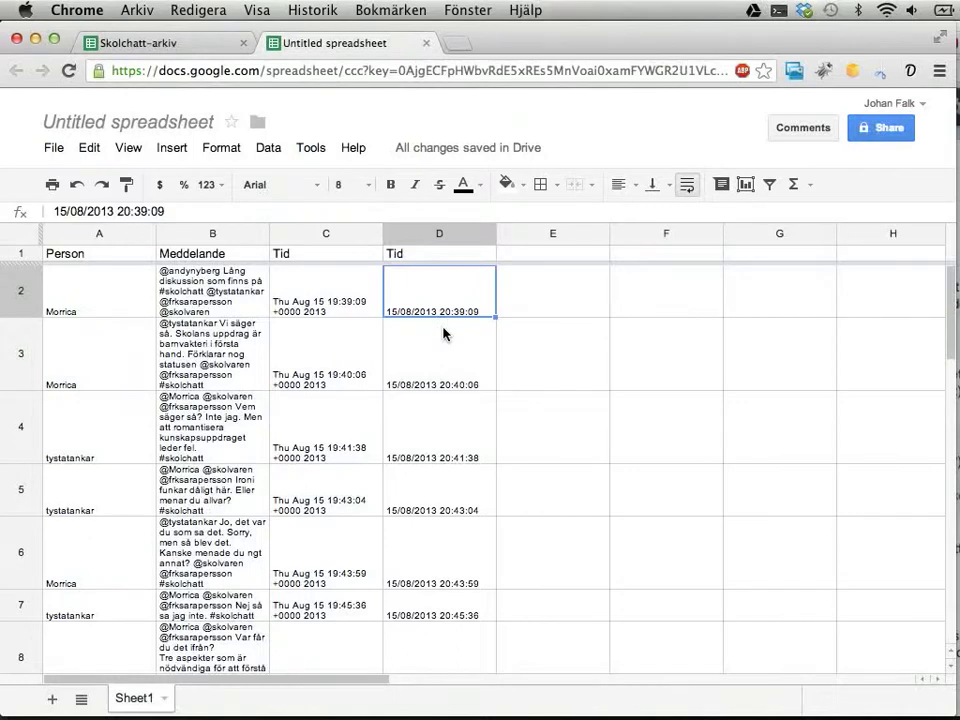
scroll(444, 333, down, 15)
scroll(443, 334, up, 15)
drag(269, 234, 436, 239)
click(527, 231)
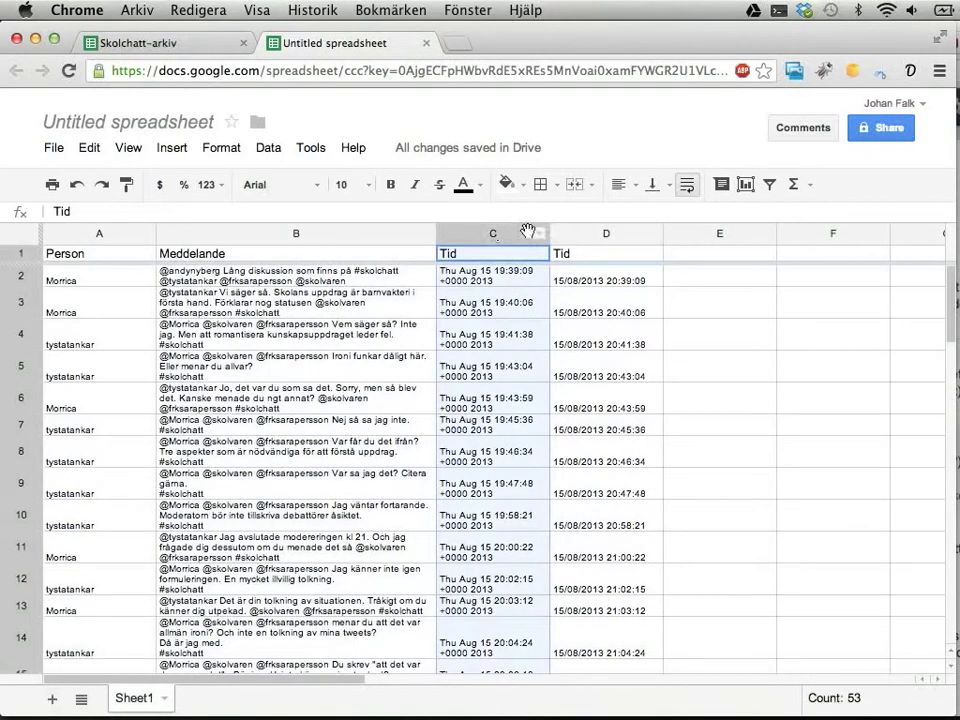
drag(527, 231, 500, 231)
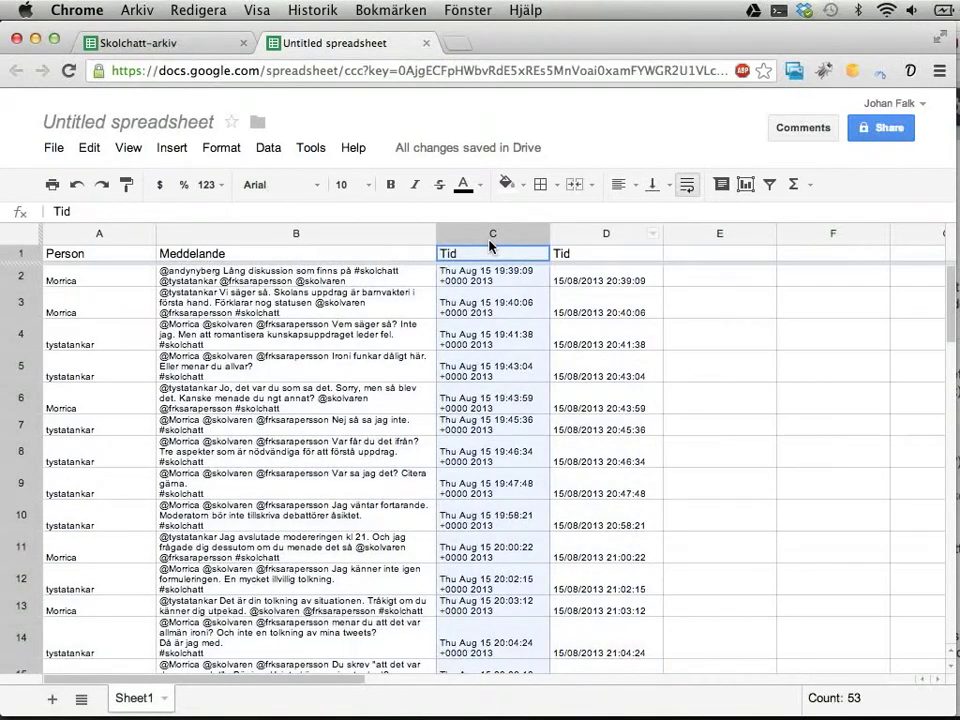
click(482, 312)
key(Right)
key(Left)
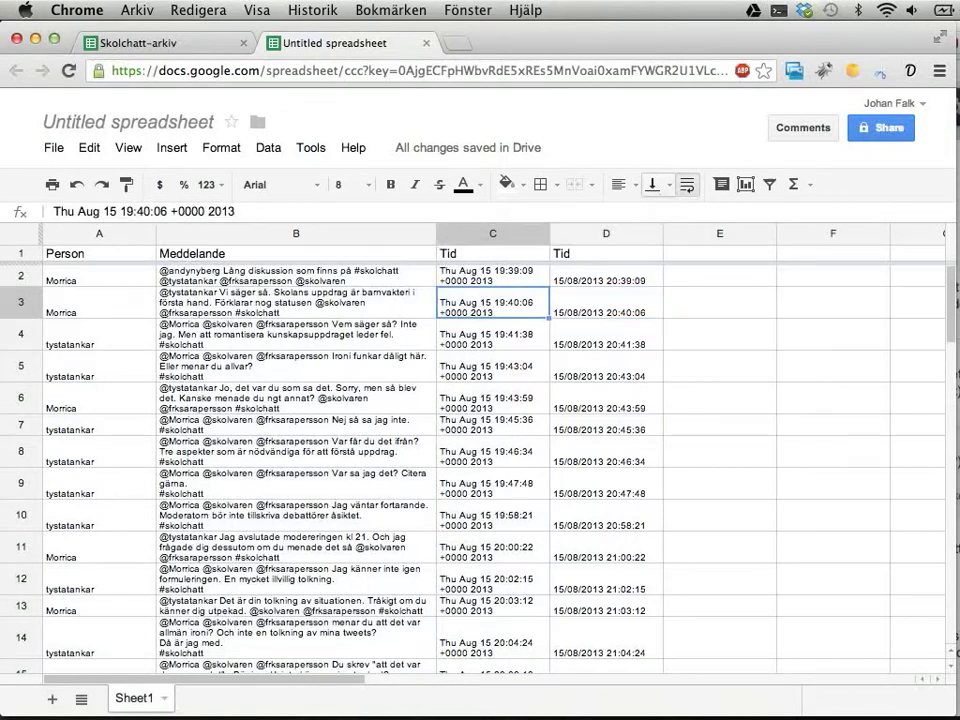
Hide the raw Tid column C, after undoing an accidental deletion of it
click(476, 234)
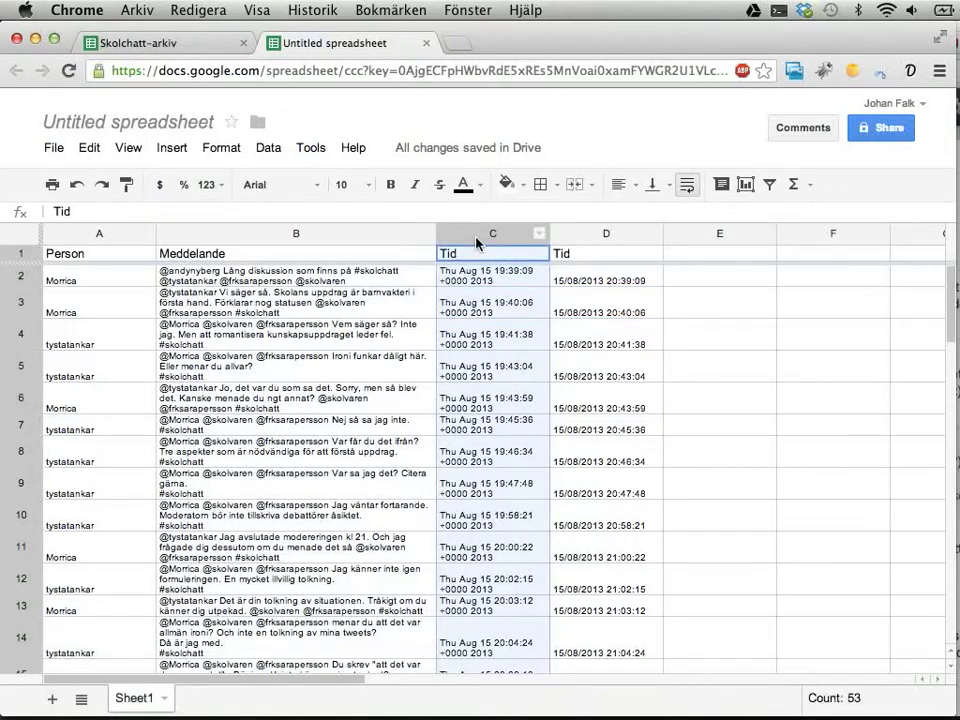
right_click(478, 242)
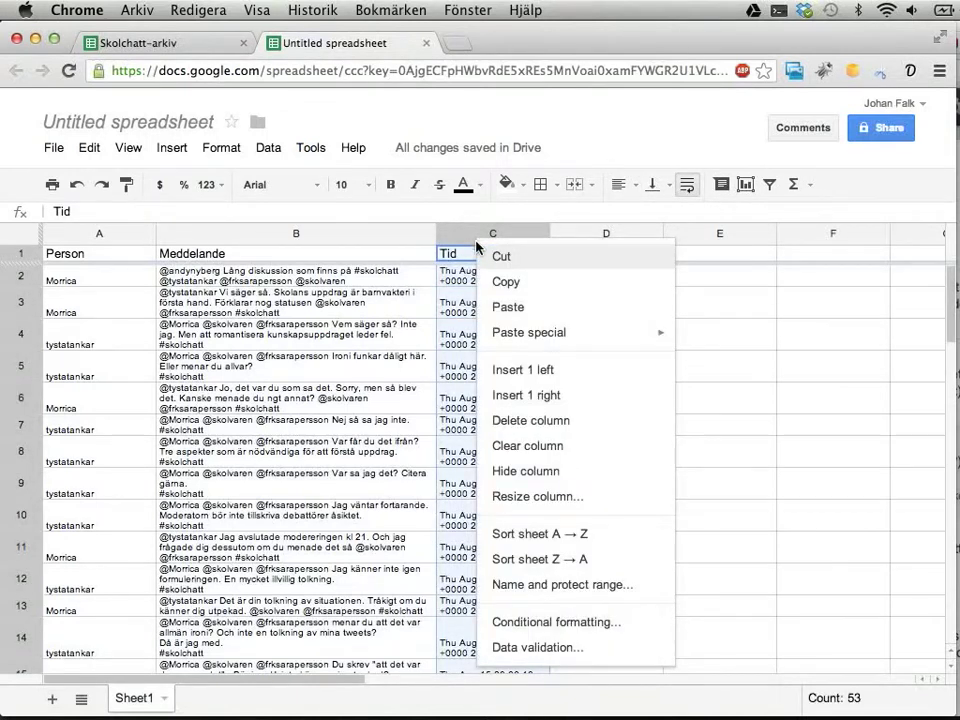
click(525, 428)
click(372, 366)
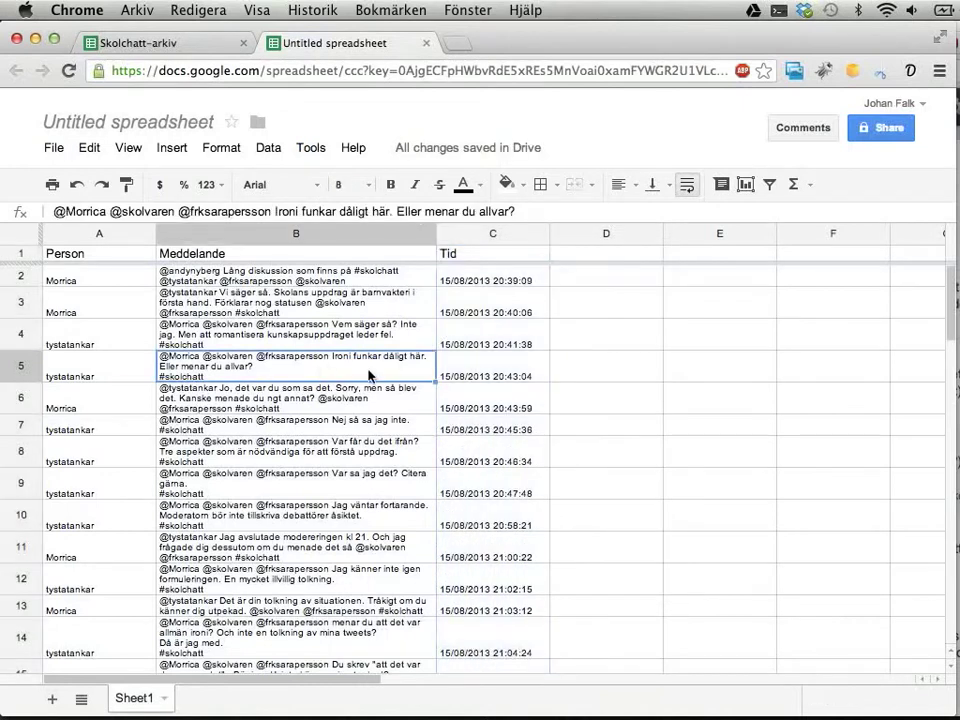
click(77, 184)
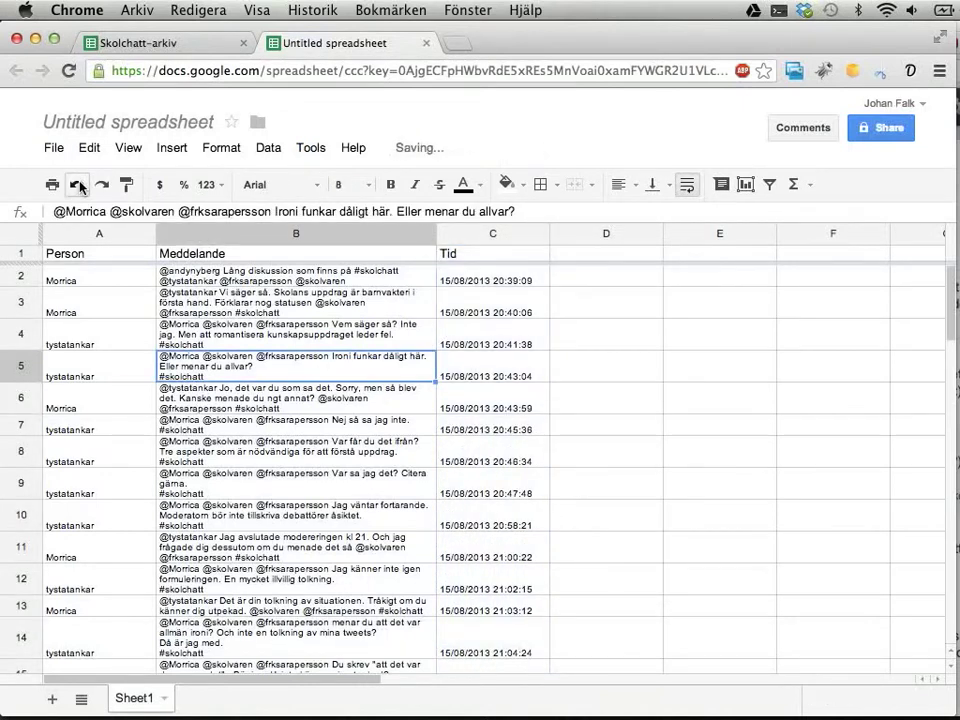
click(492, 232)
right_click(492, 232)
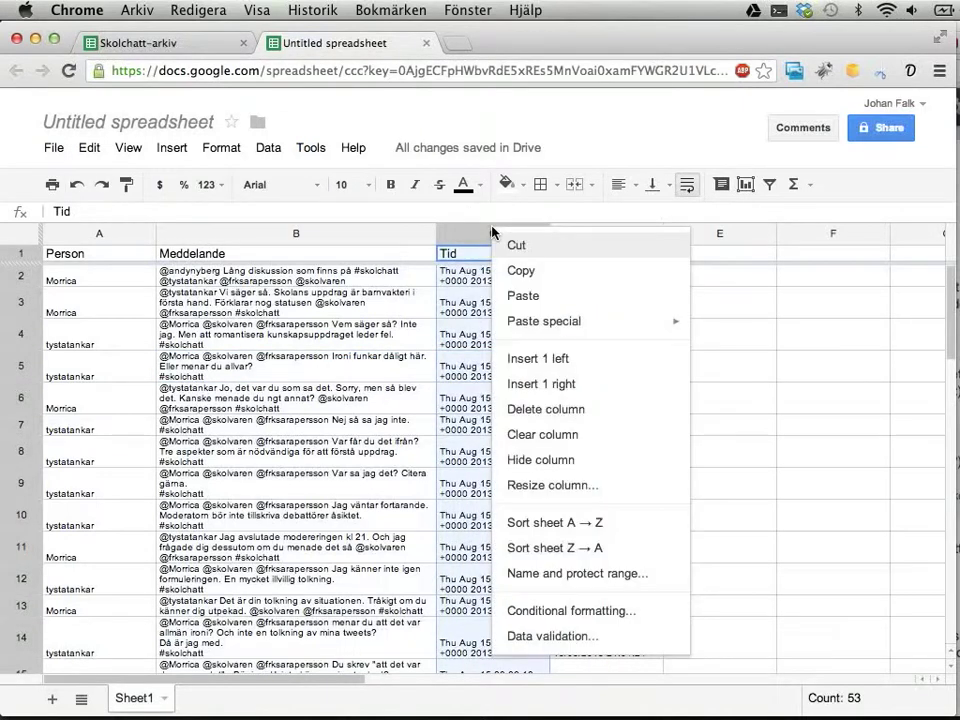
click(513, 462)
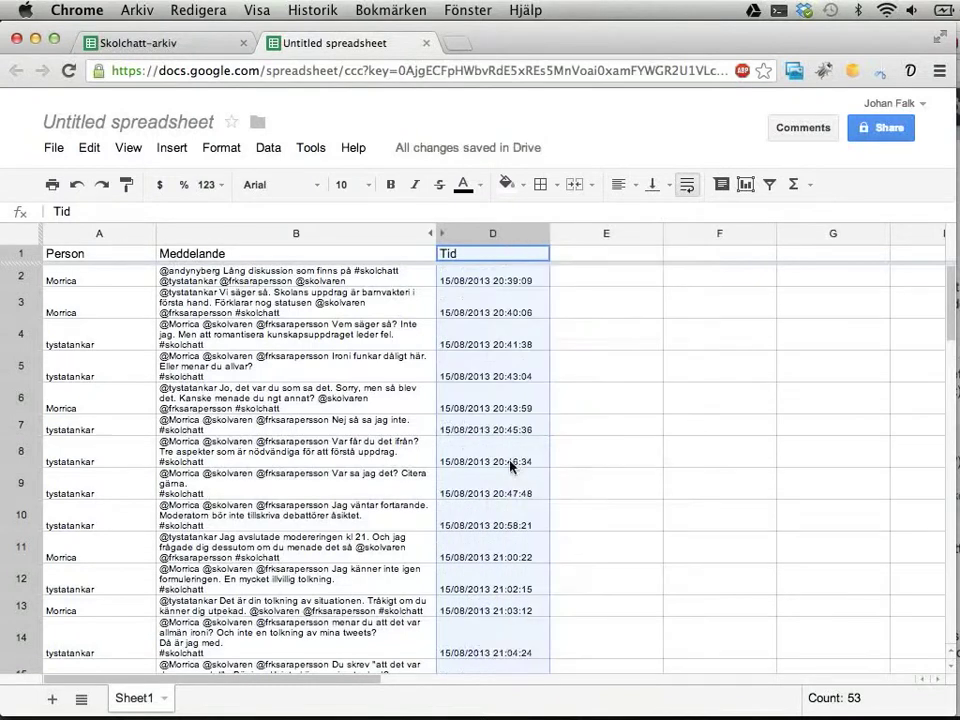
click(99, 280)
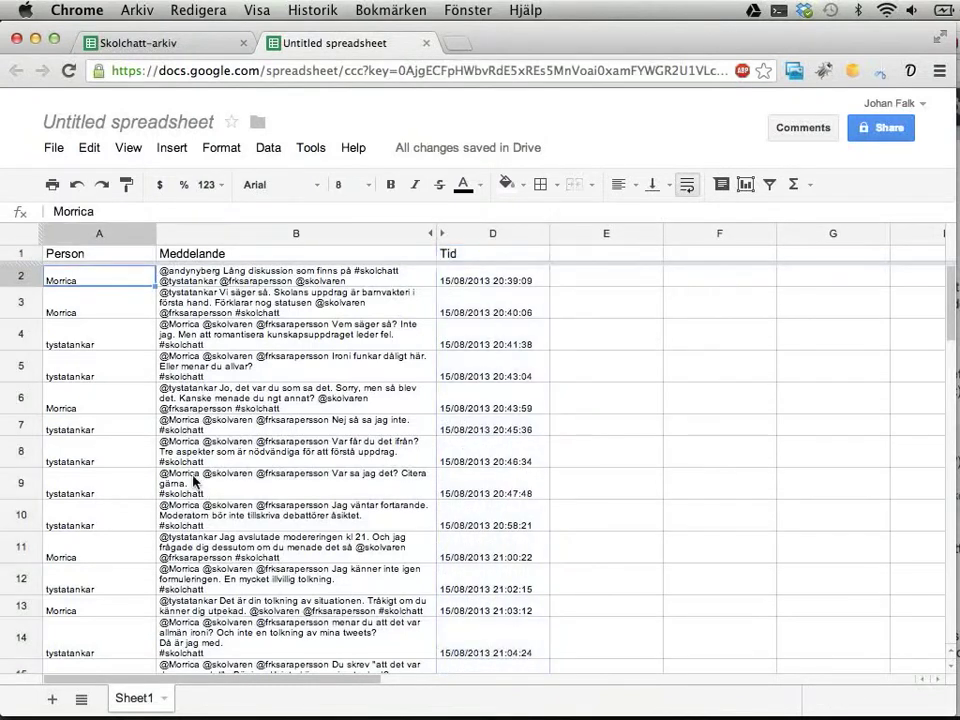
scroll(175, 486, down, 10)
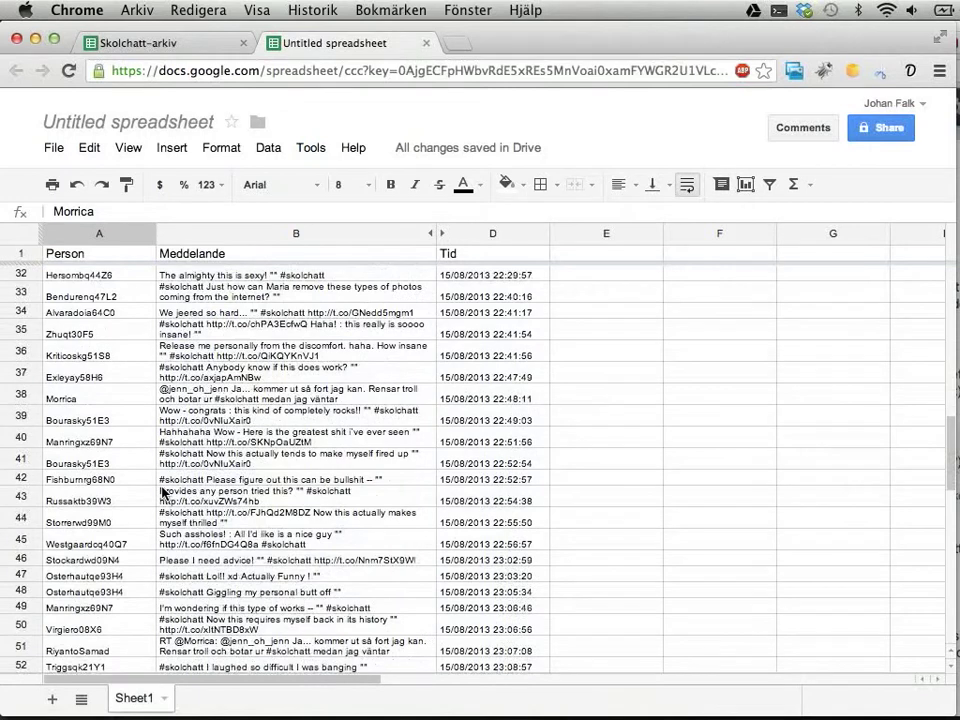
scroll(163, 492, down, 5)
scroll(163, 492, up, 15)
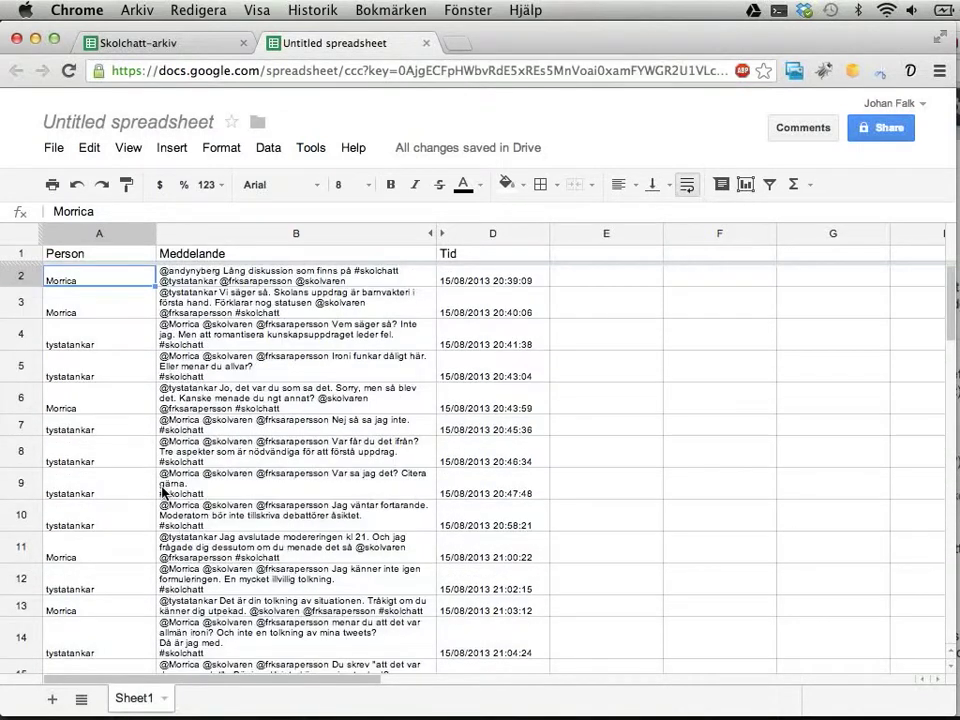
Rename the spreadsheet 'Skolchatt 15 augusti 2013' and return to the Skolchatt-arkiv tab
click(170, 122)
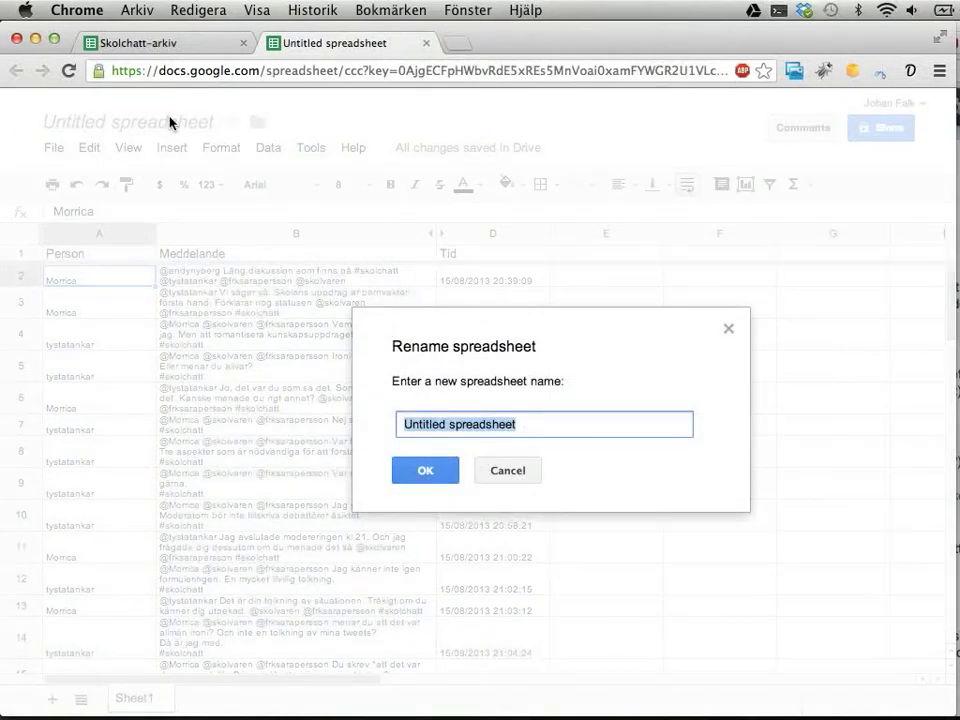
text(Skolchatt)
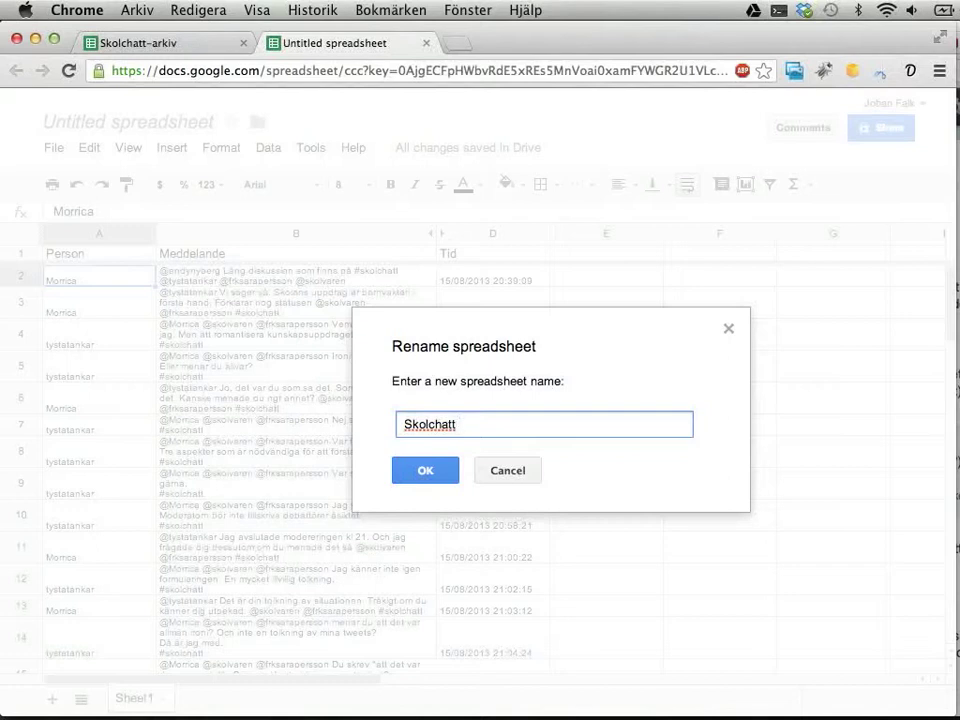
text( 15 augusti 20)
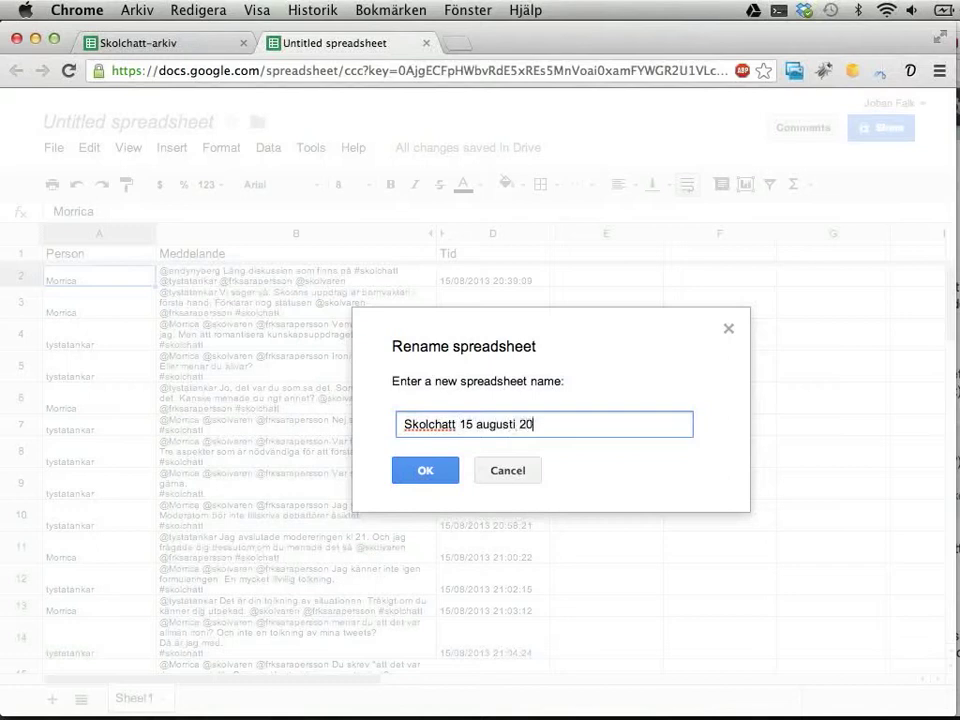
text(13)
key(Return)
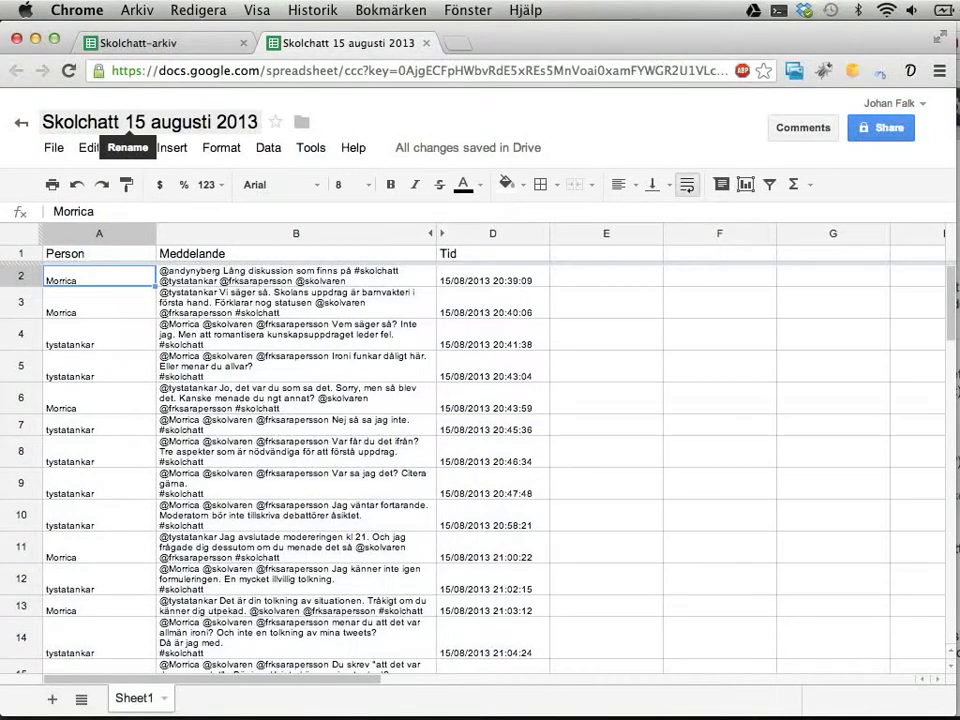
click(236, 41)
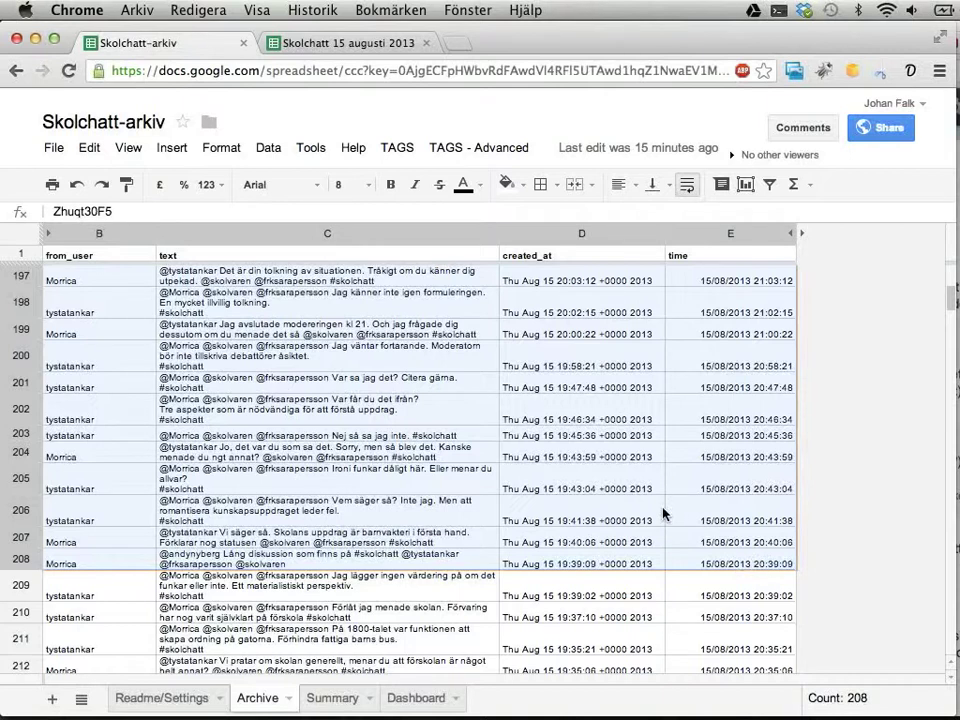
scroll(664, 514, up, 9)
scroll(606, 512, down, 8)
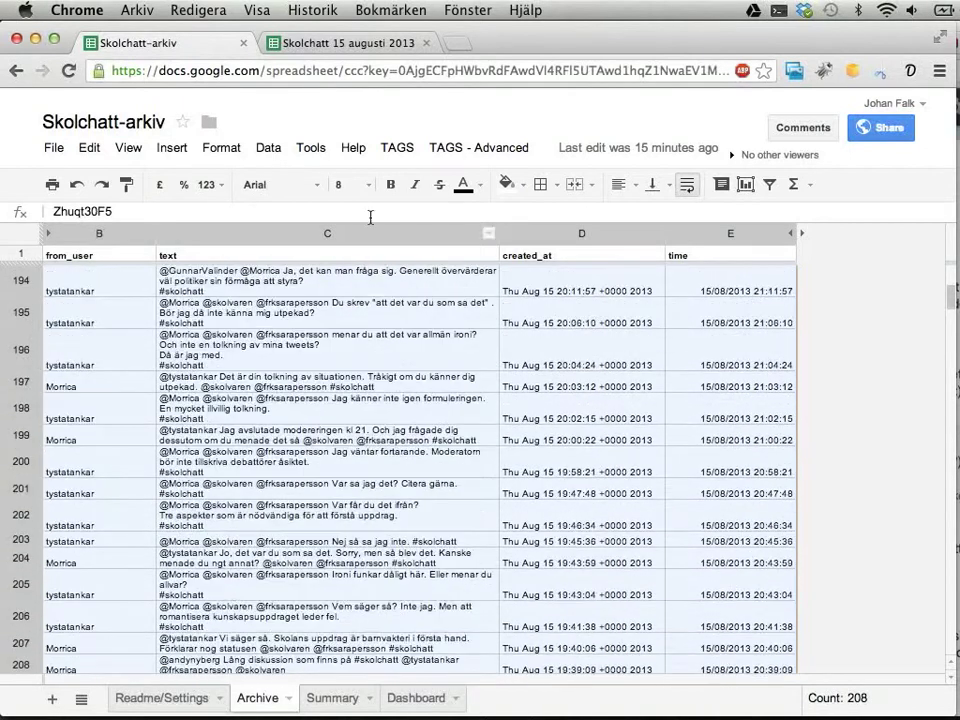
click(280, 43)
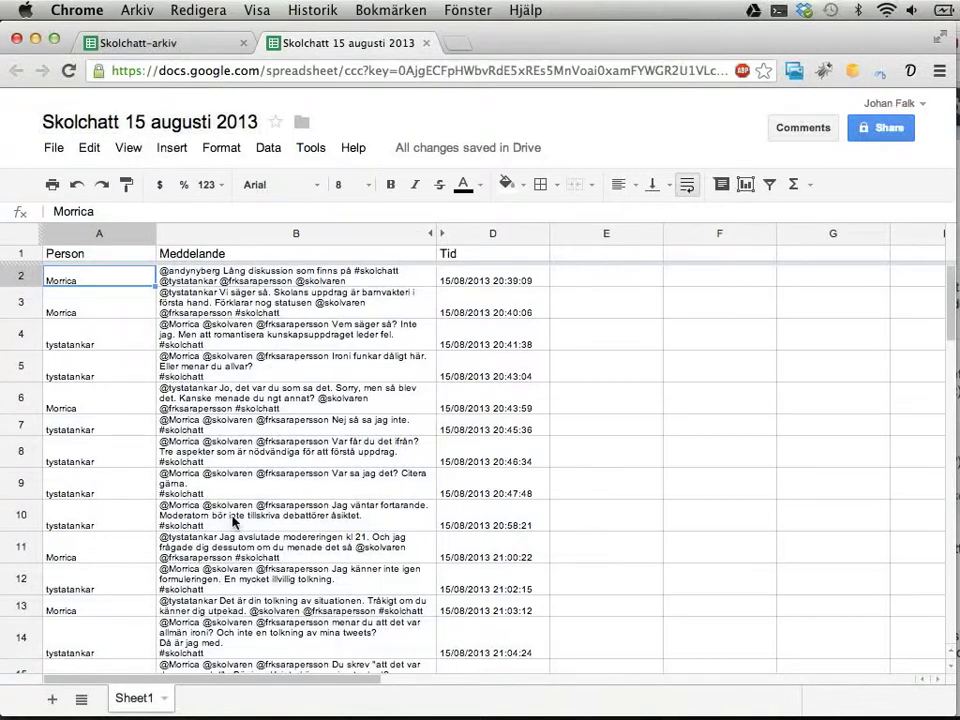
Replace the date in the spreadsheet title with ': sorterat arkiv', making it 'Skolchatt: sorterat arkiv'
click(137, 125)
key(Right)
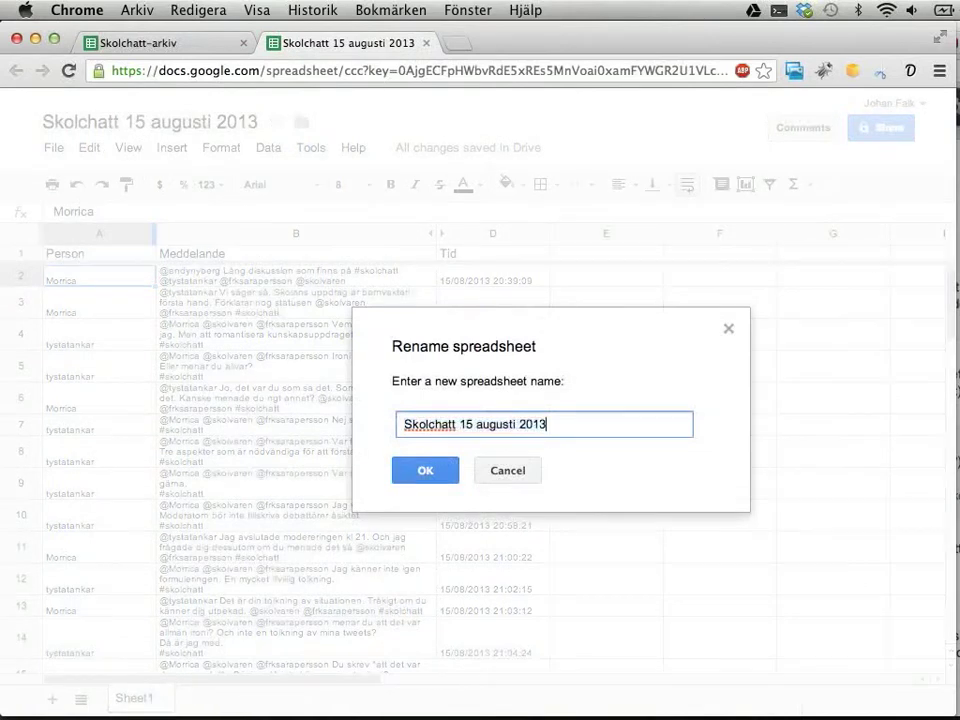
key(shift+alt+Left)
key(shift+alt+Left)
key(shift+alt+Left)
key(BackSpace)
key(BackSpace)
text(: )
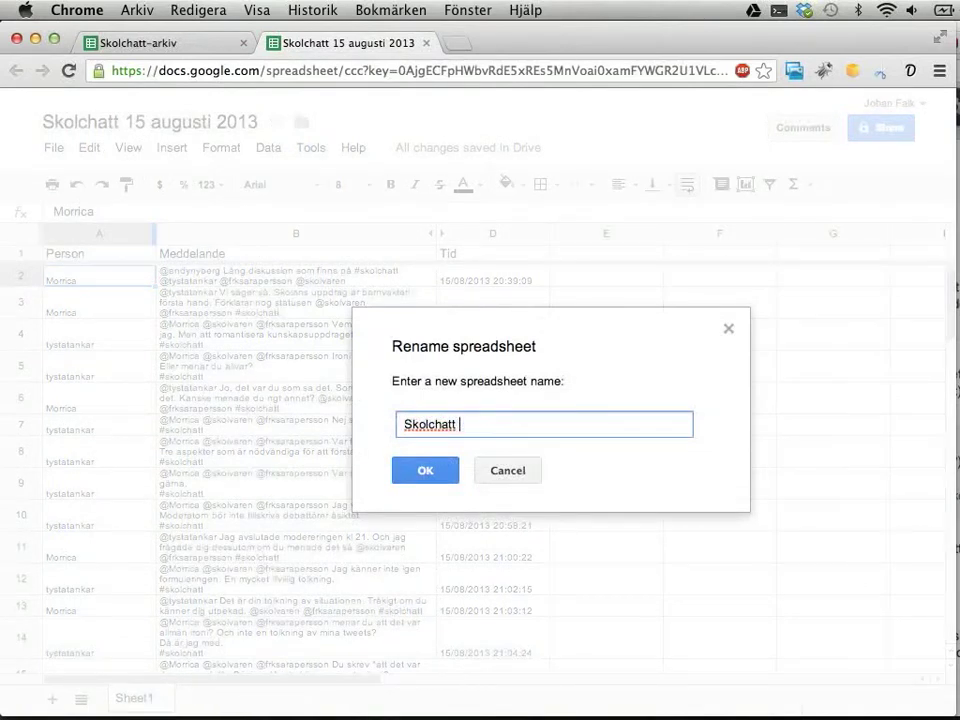
text(sorterade ar)
key(BackSpace)
key(BackSpace)
key(BackSpace)
key(BackSpace)
key(BackSpace)
text(t arkiv)
key(Return)
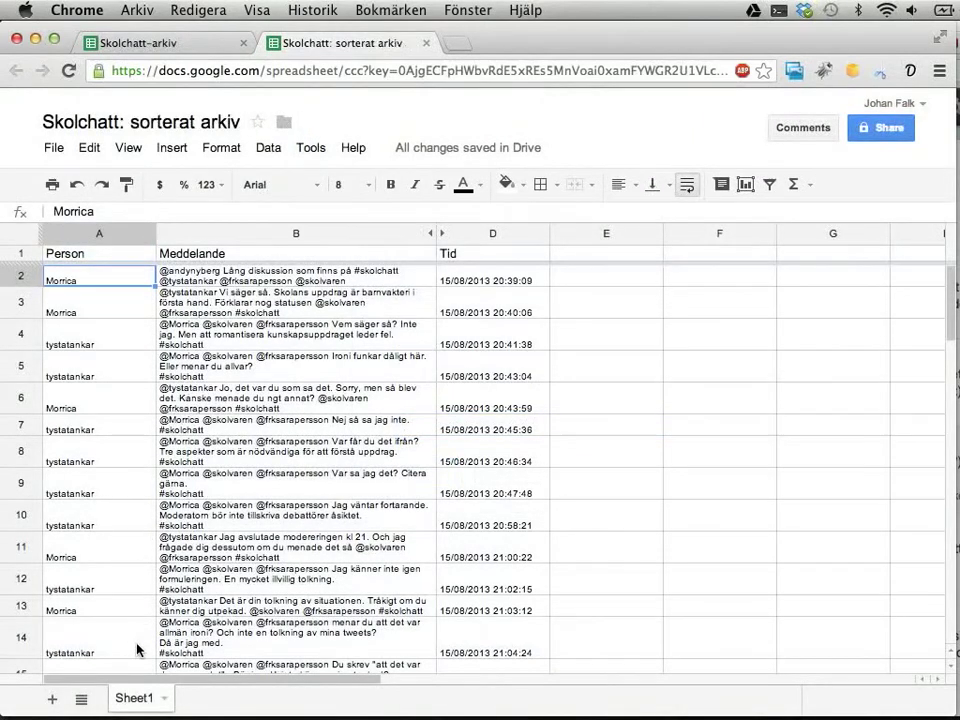
Rename the first sheet tab to '15 augusti'
double_click(128, 700)
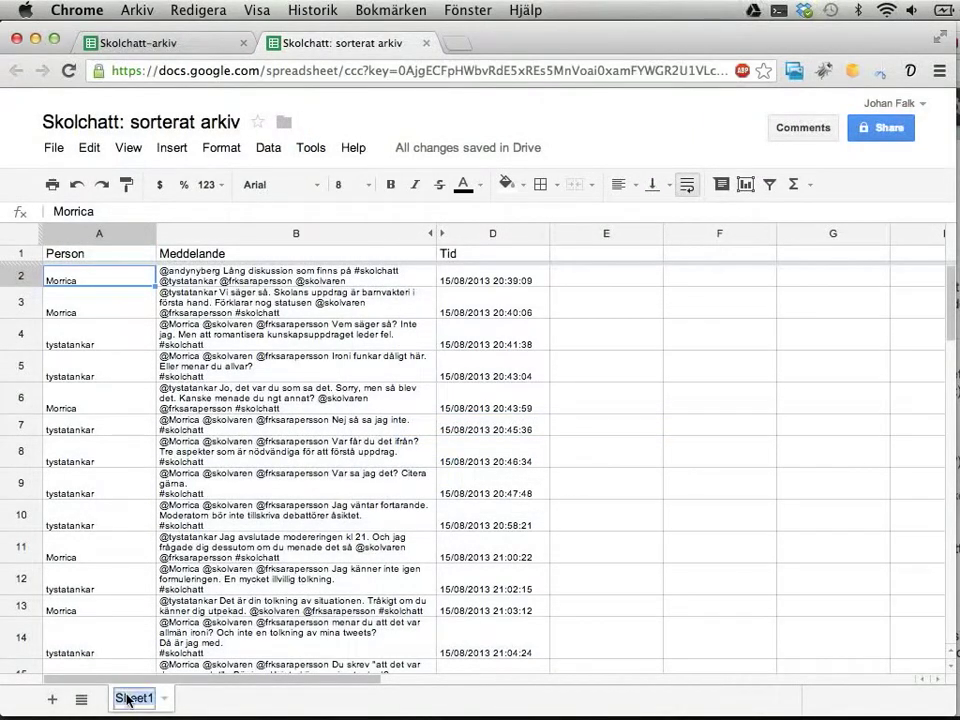
text(15 augusti)
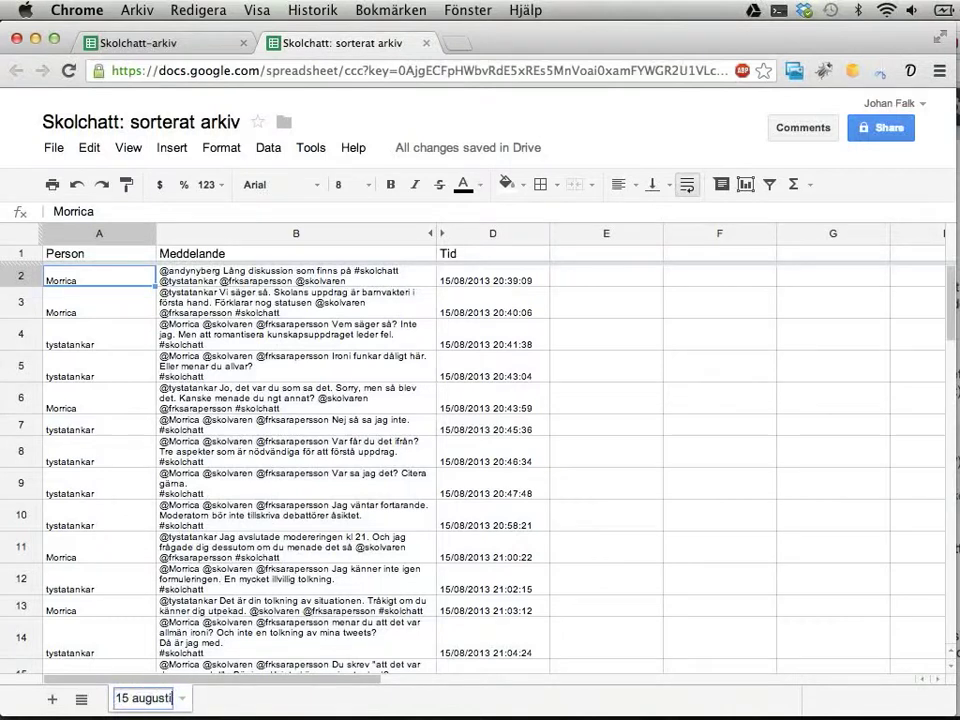
key(Return)
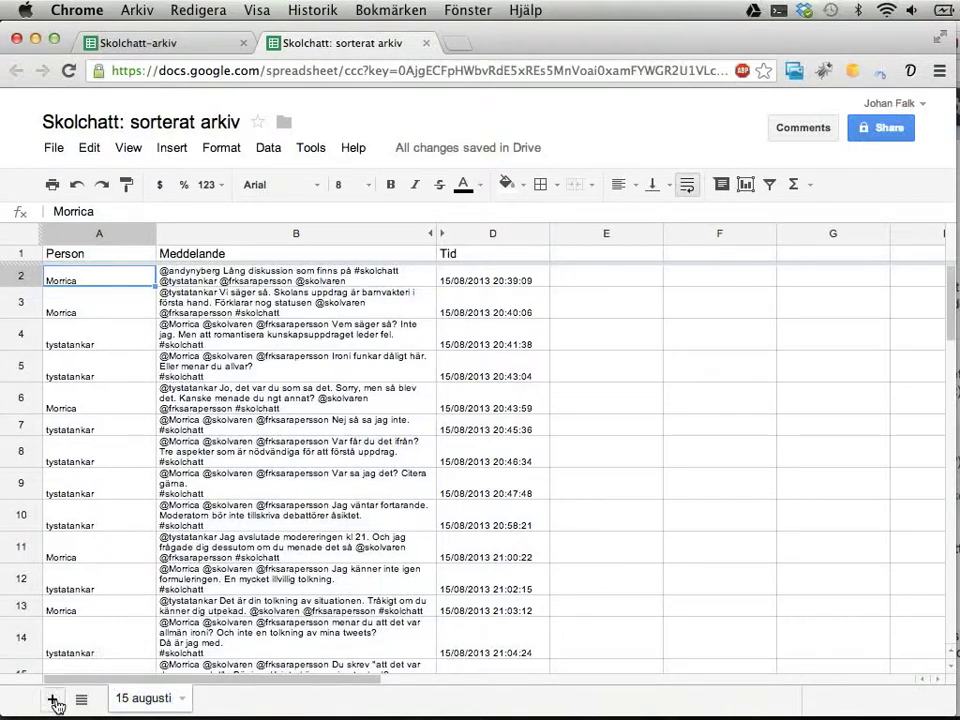
Add a new, empty sheet named '22 augusti'
click(55, 701)
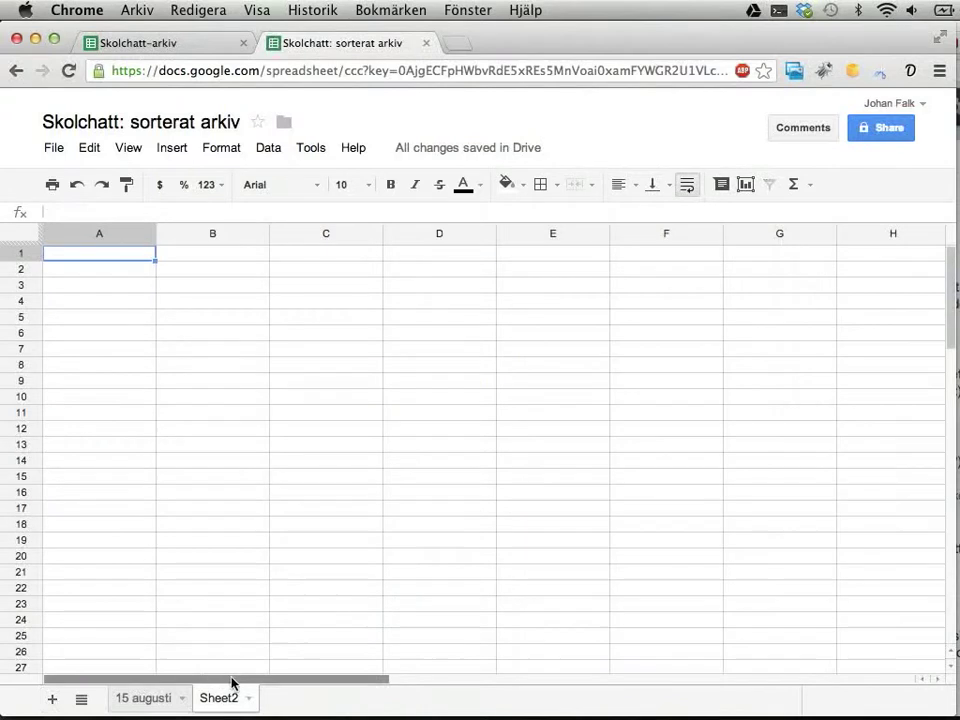
double_click(212, 699)
text(22 augusti)
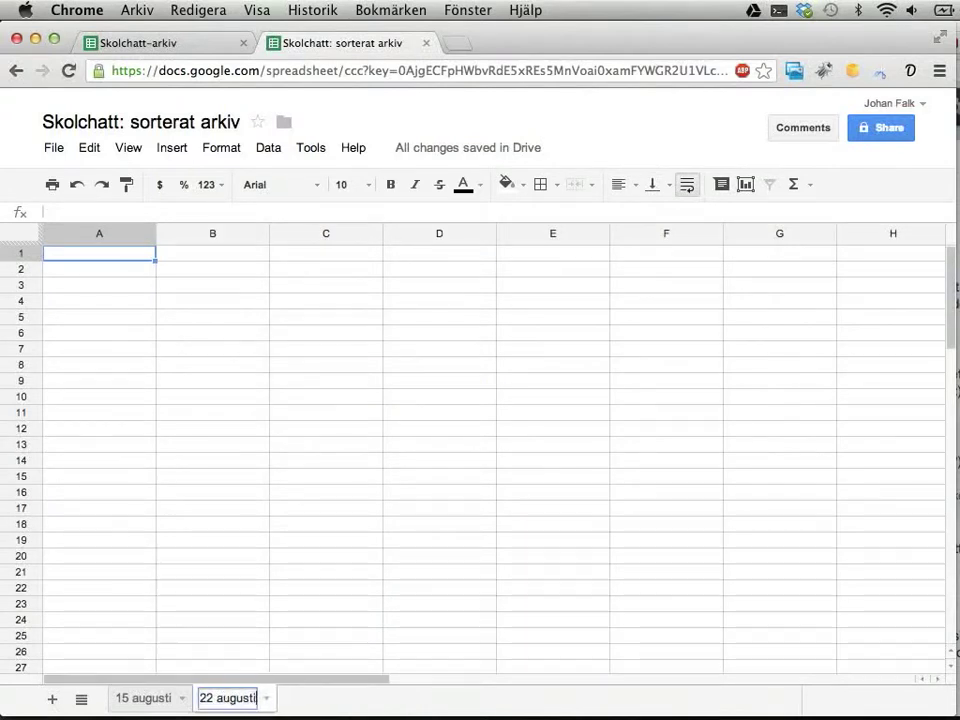
key(Return)
click(150, 700)
click(215, 698)
mouse_move(720, 712)
Set the spreadsheet's sharing to Public on the web so anyone can view it
click(135, 702)
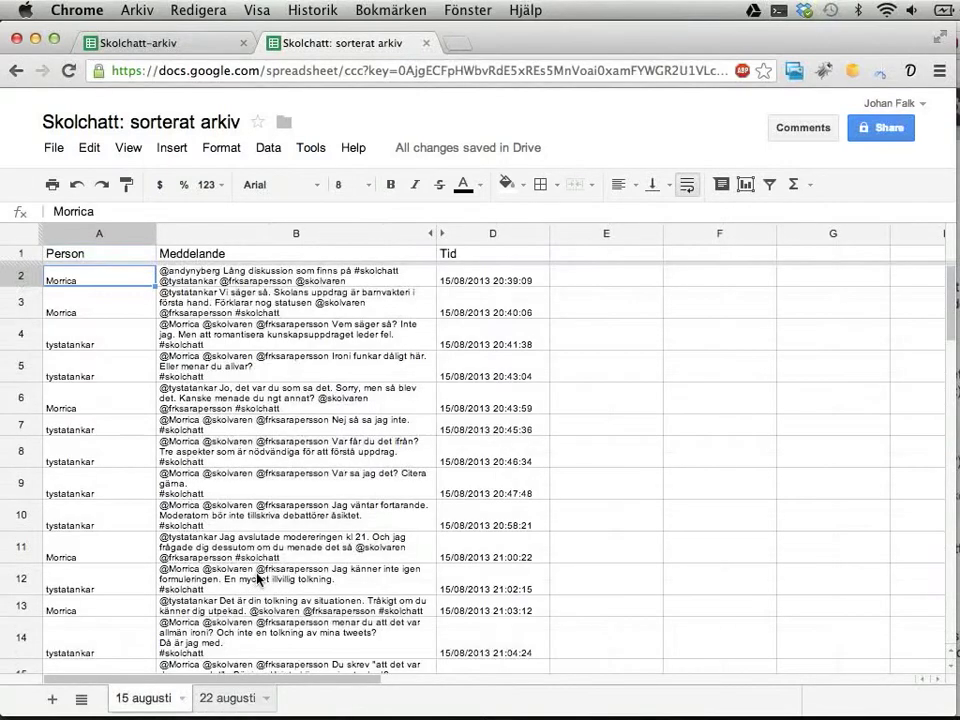
click(880, 130)
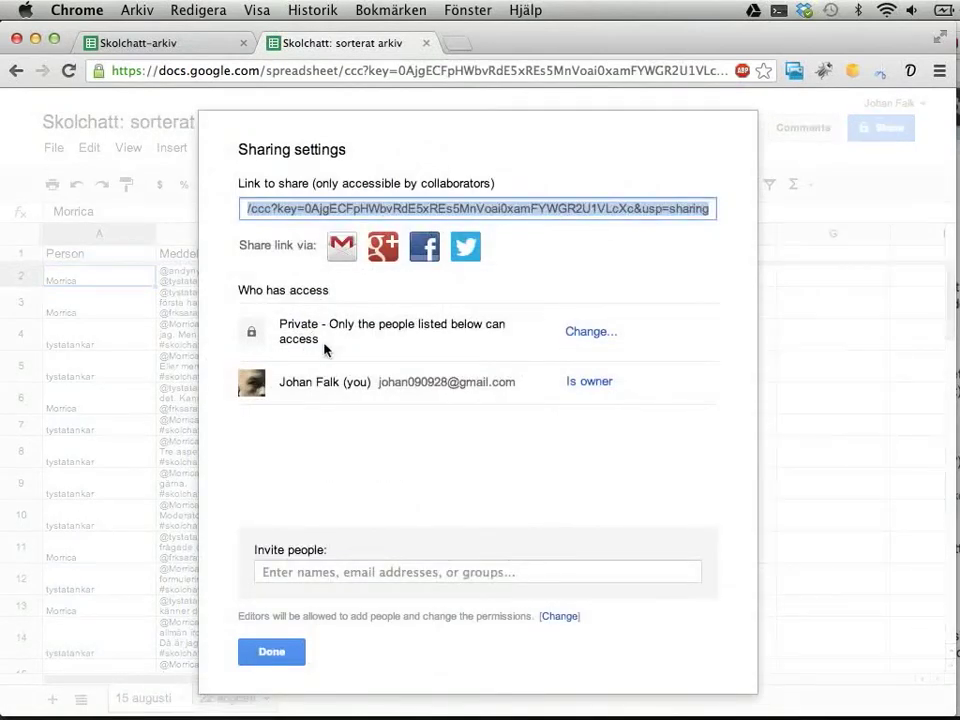
click(590, 333)
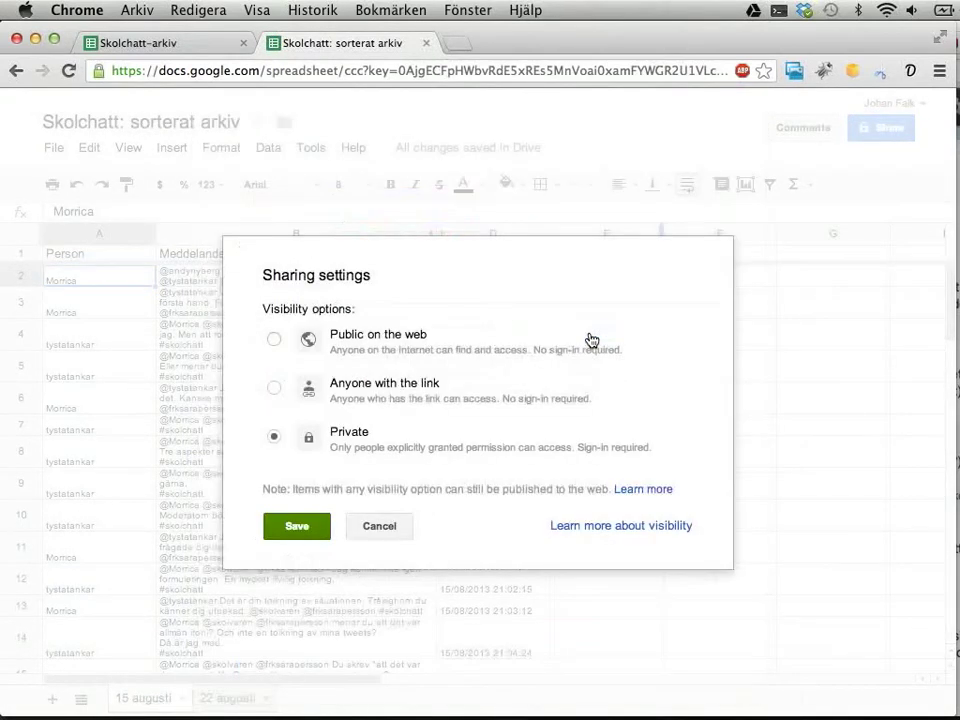
click(392, 338)
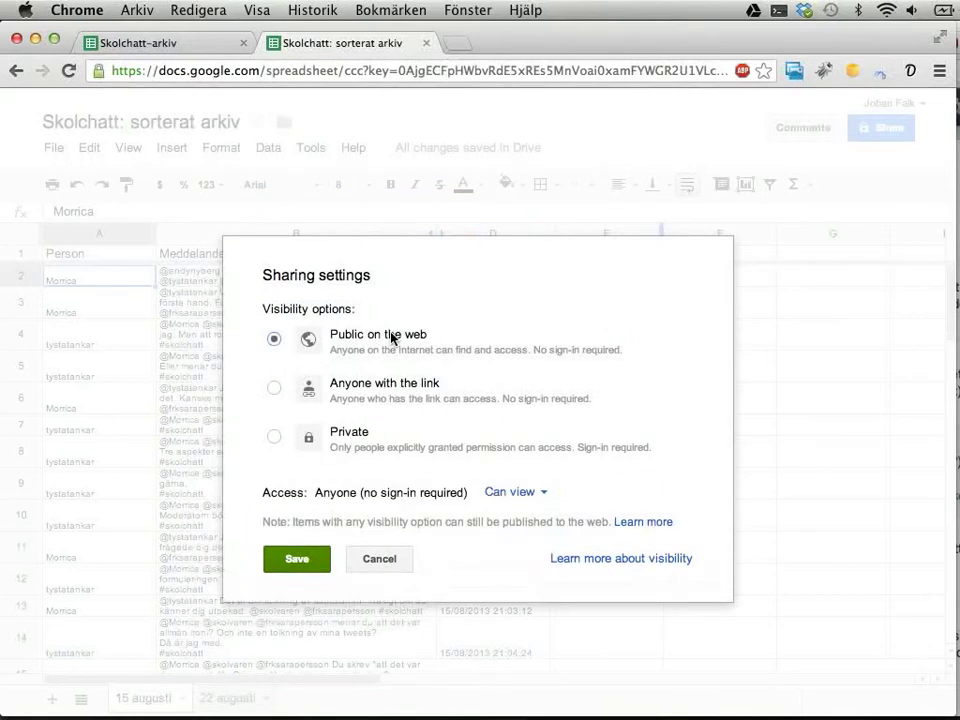
click(300, 560)
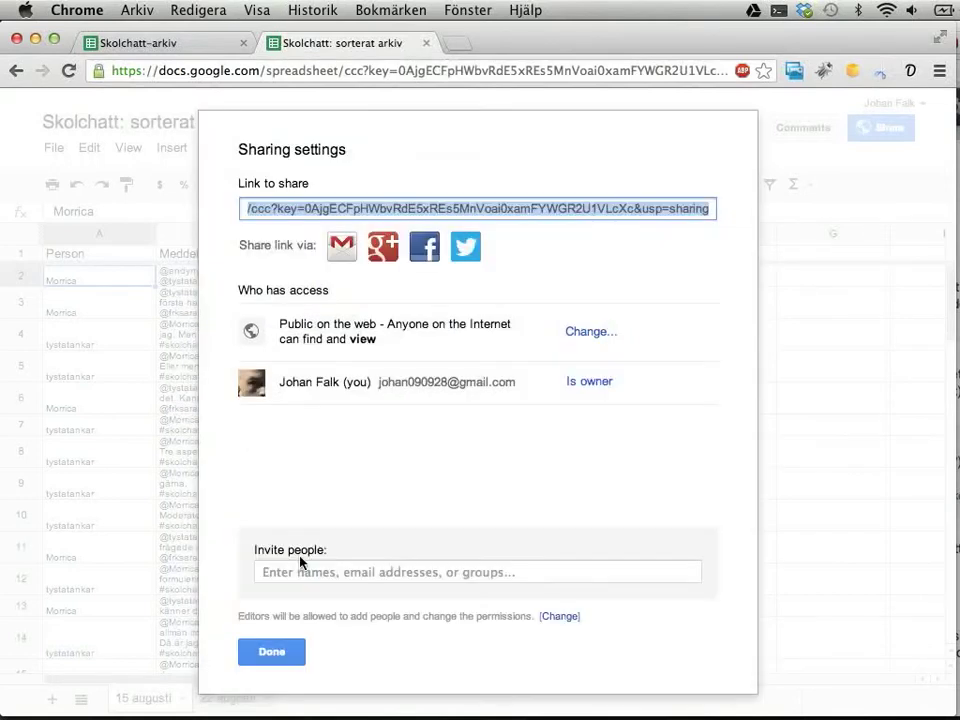
Select and copy the spreadsheet's share link for use in a new tab
click(302, 572)
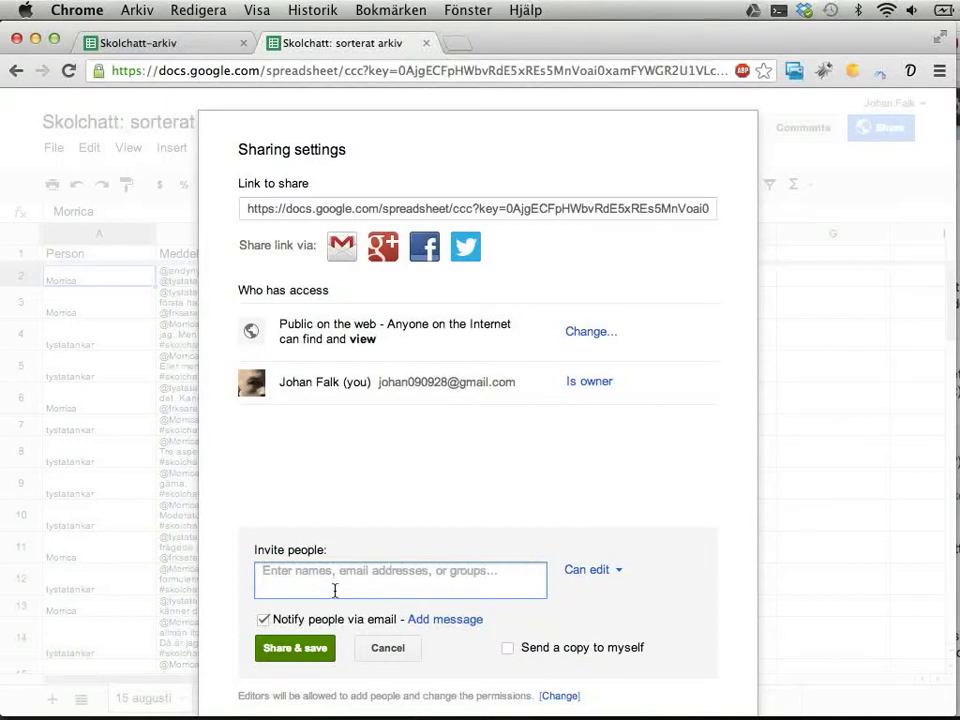
click(528, 210)
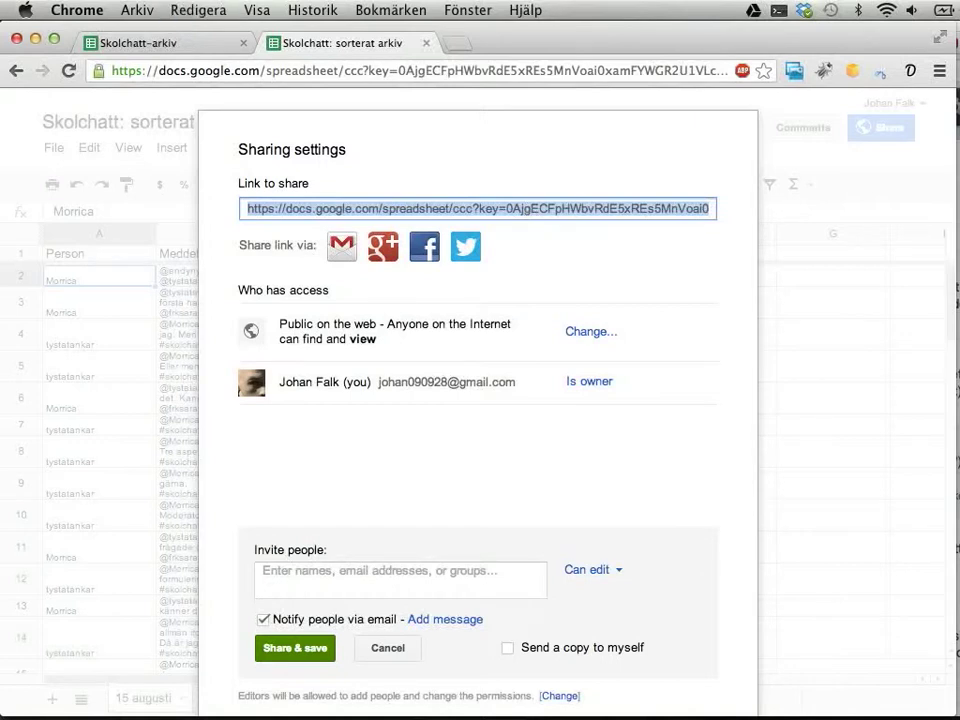
key(super+t)
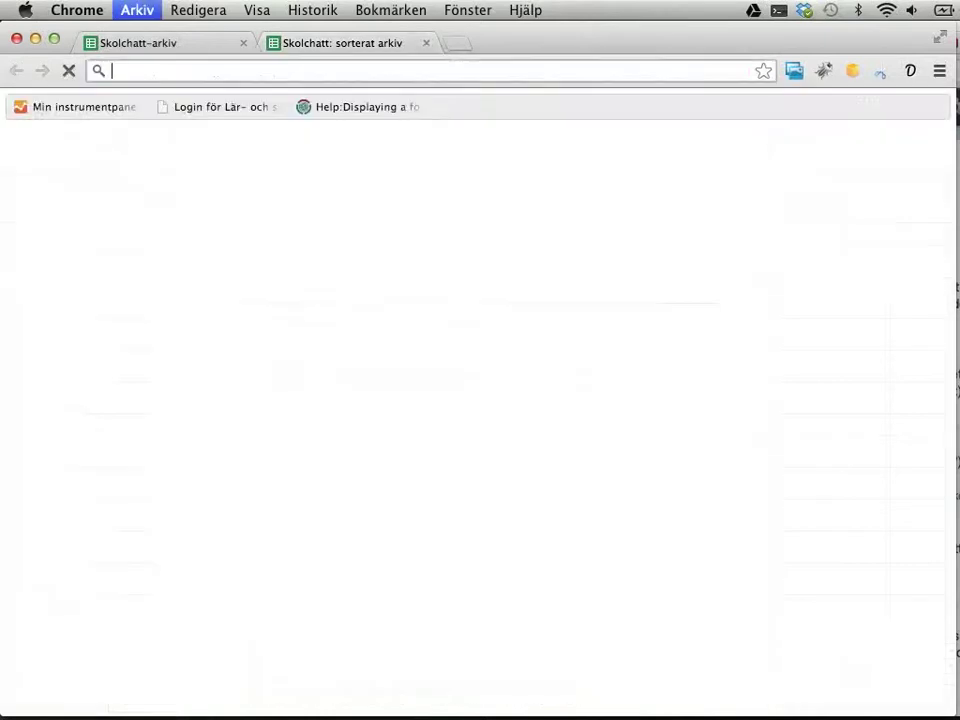
text(tin)
key(Return)
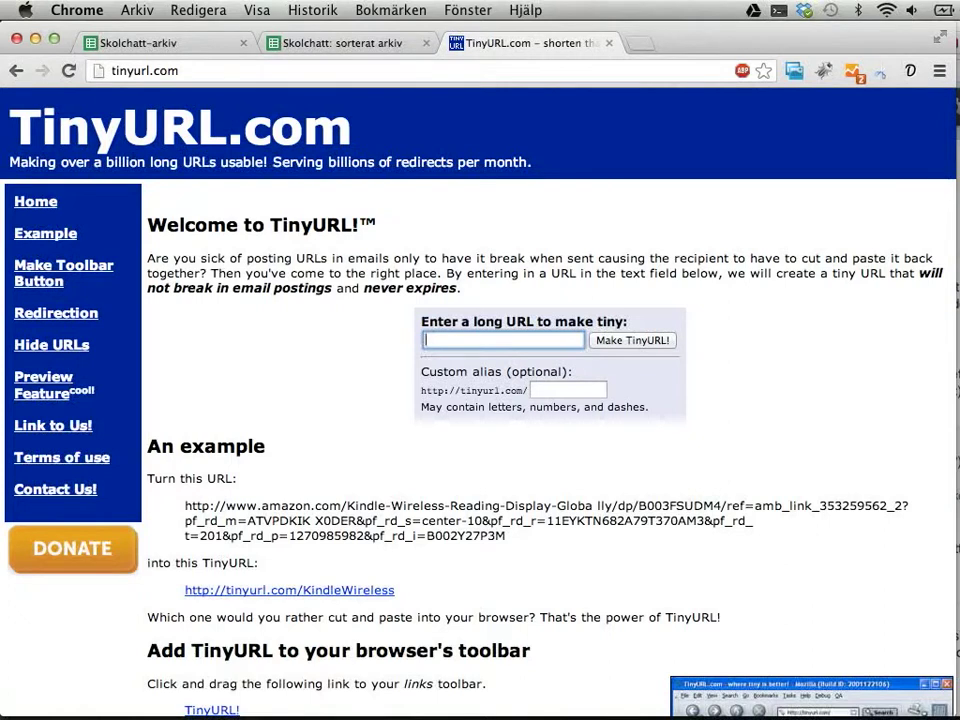
key(super+v)
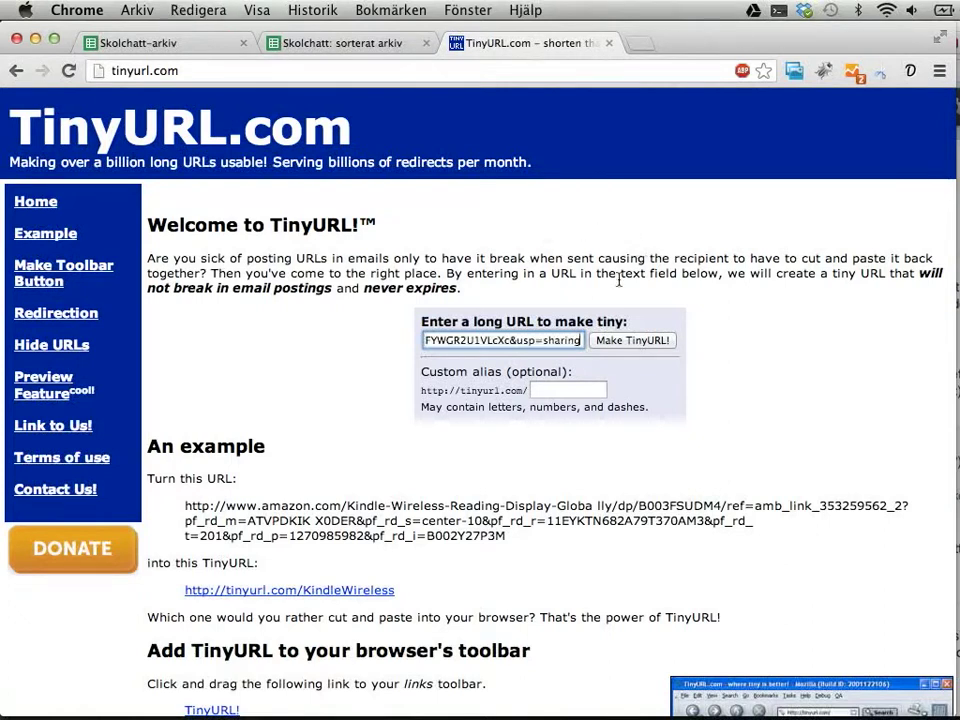
click(574, 389)
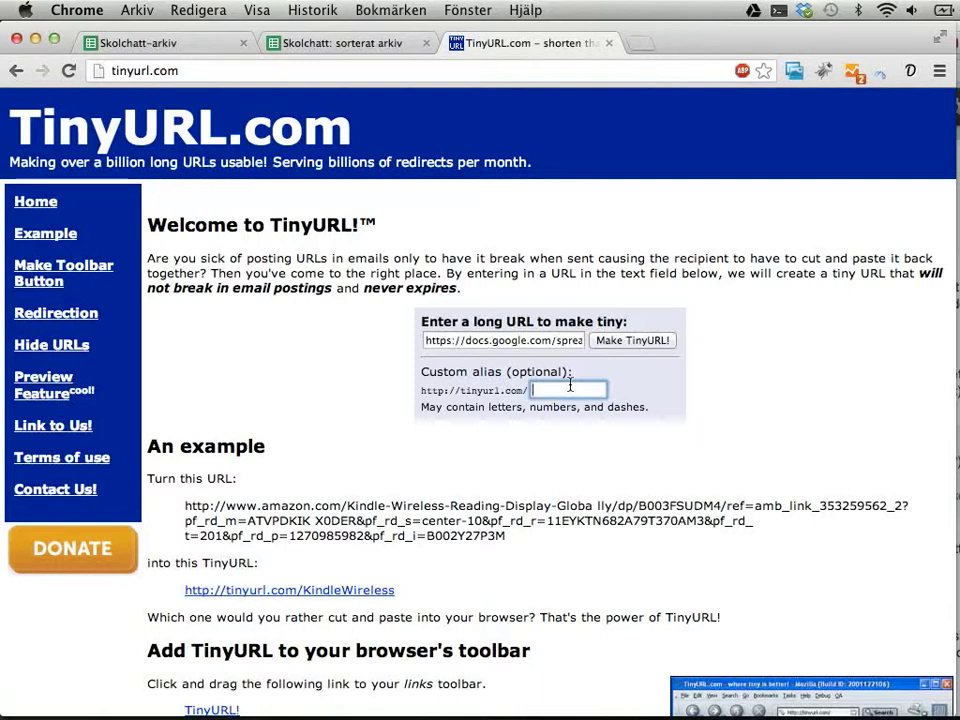
key(Return)
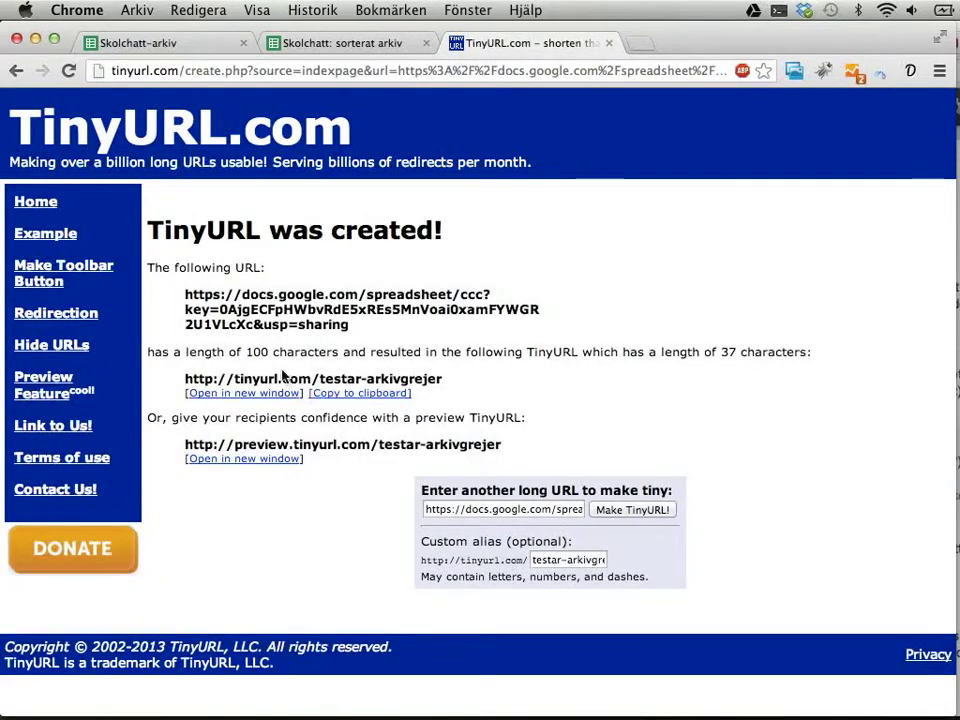
Check the long URL and the new alias, then return to the Skolchatt-arkiv spreadsheet
drag(186, 295, 377, 324)
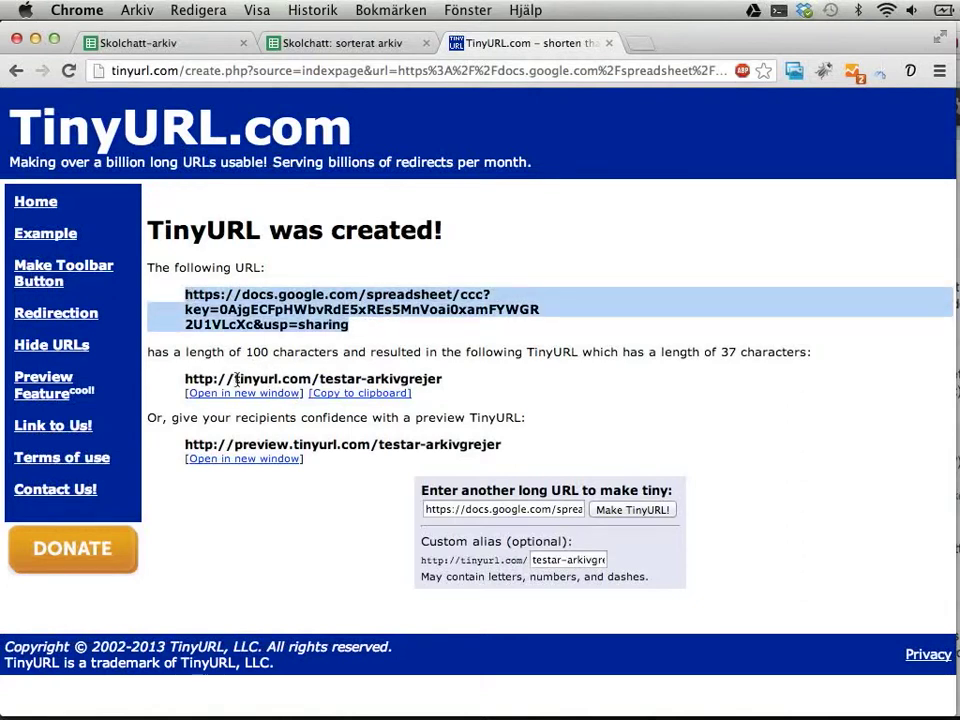
drag(316, 378, 462, 375)
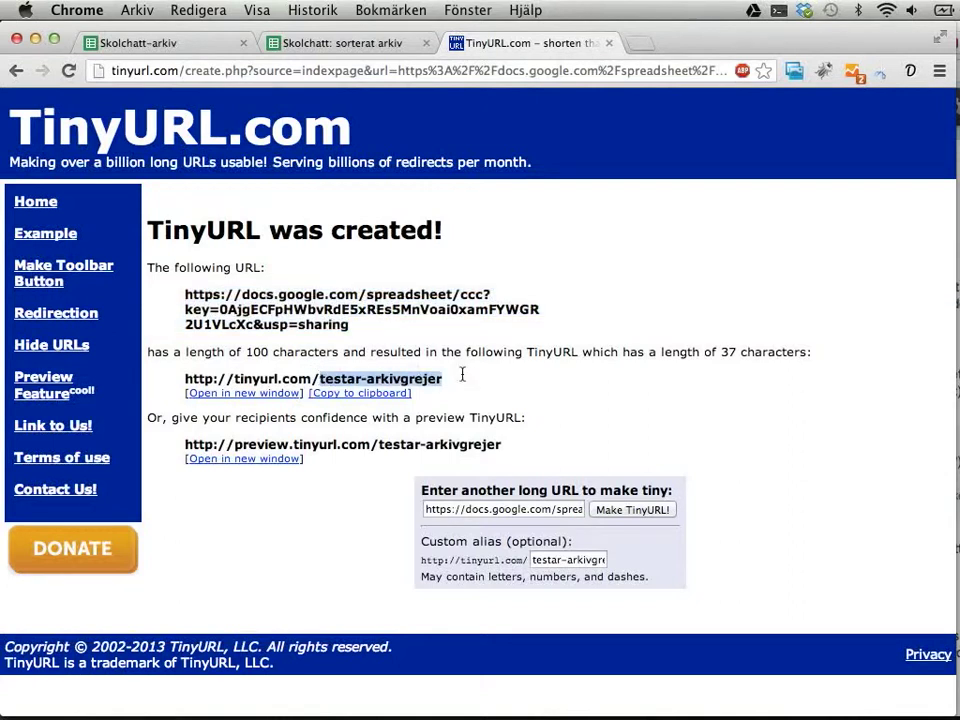
click(111, 36)
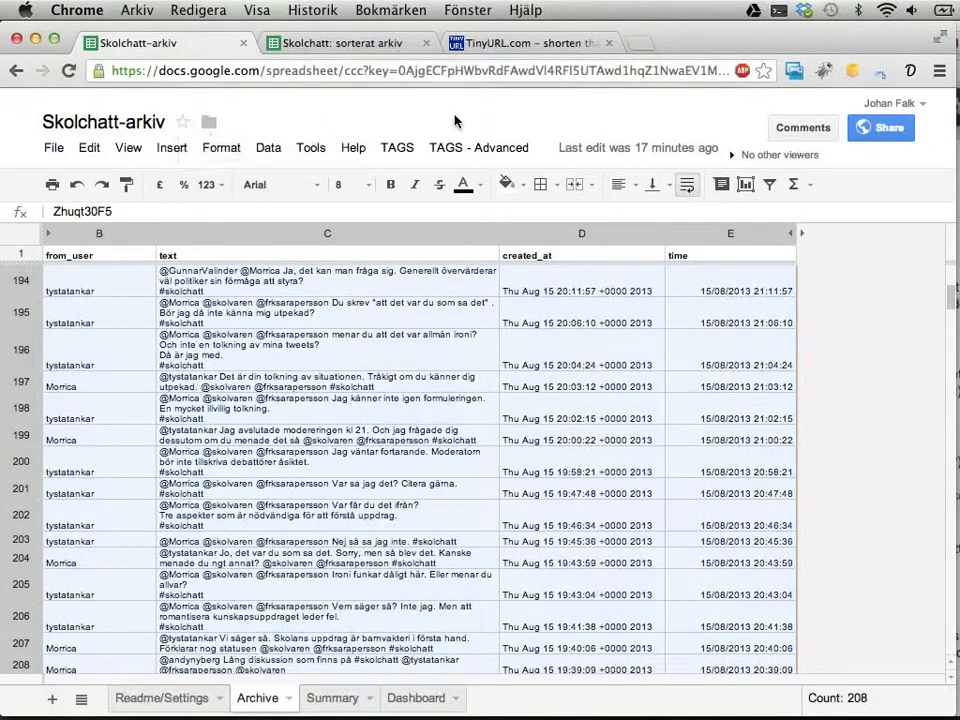
key(super+t)
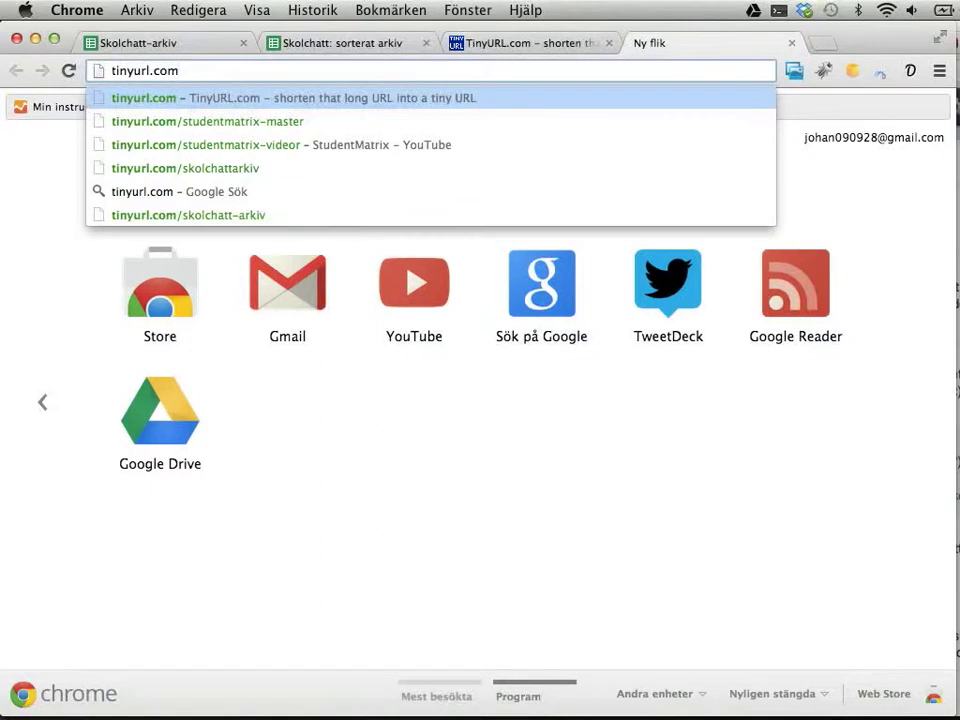
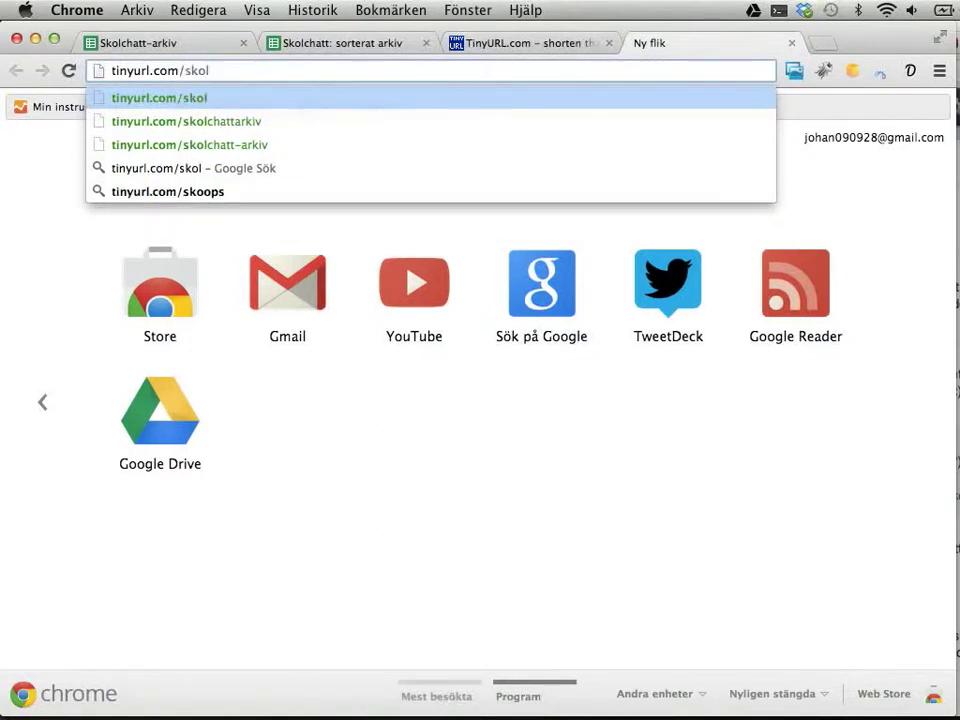
key(Down)
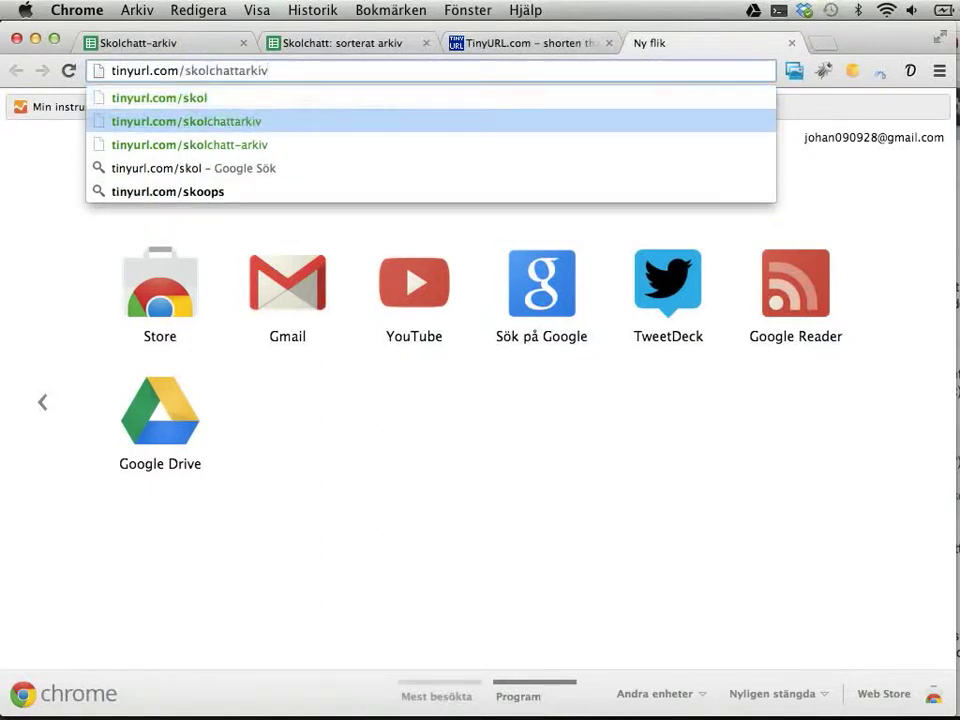
key(Return)
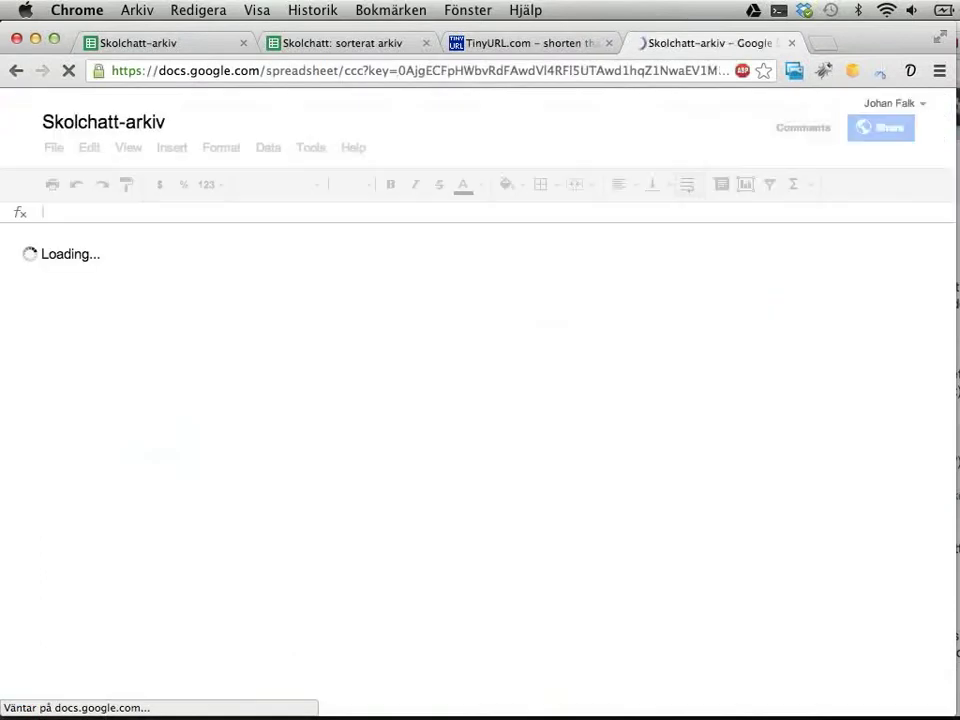